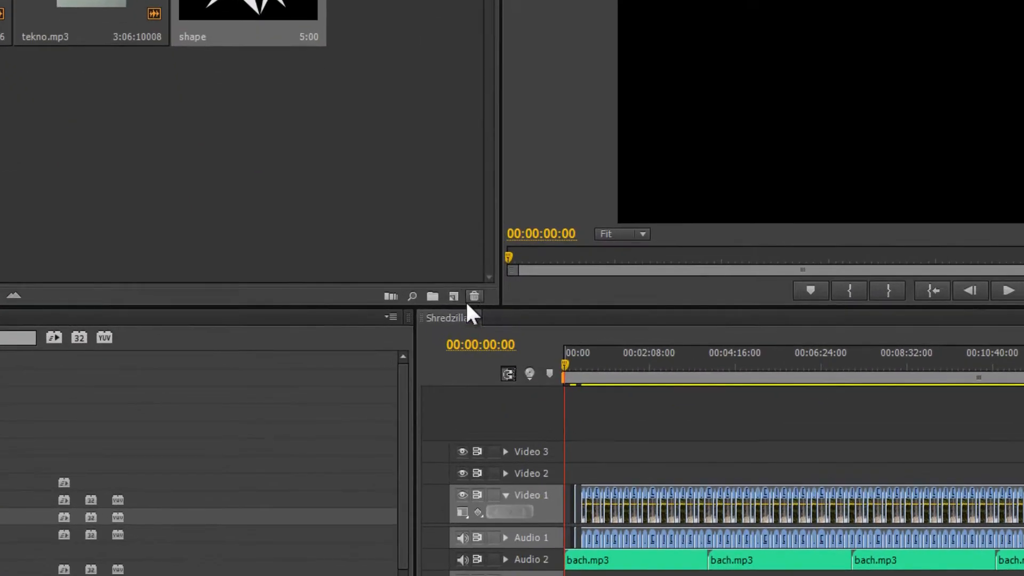
{"action": "left_click", "coordinate": [371, 344]}
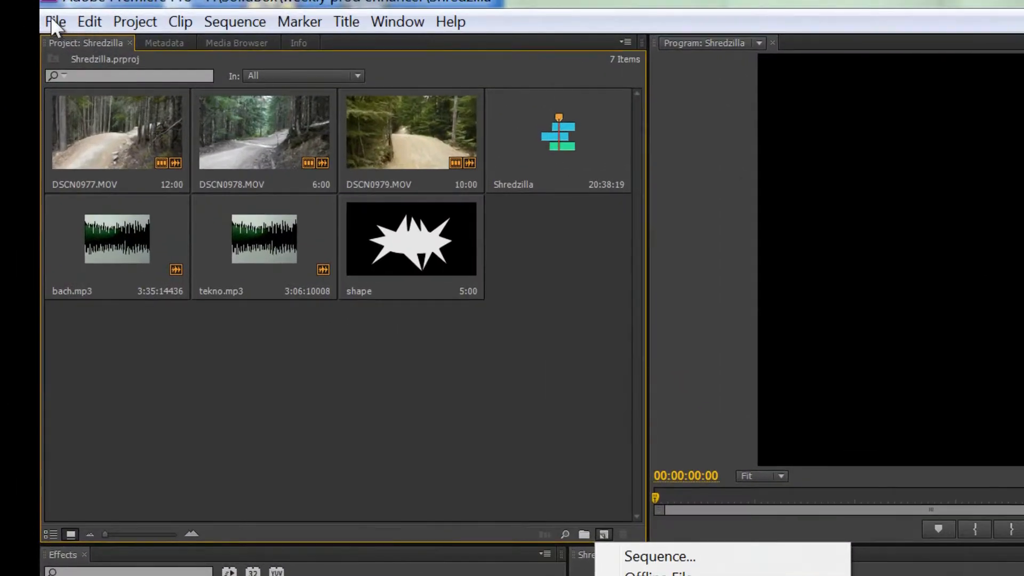
{"action": "left_click", "coordinate": [48, 18]}
{"action": "mouse_move", "coordinate": [82, 48]}
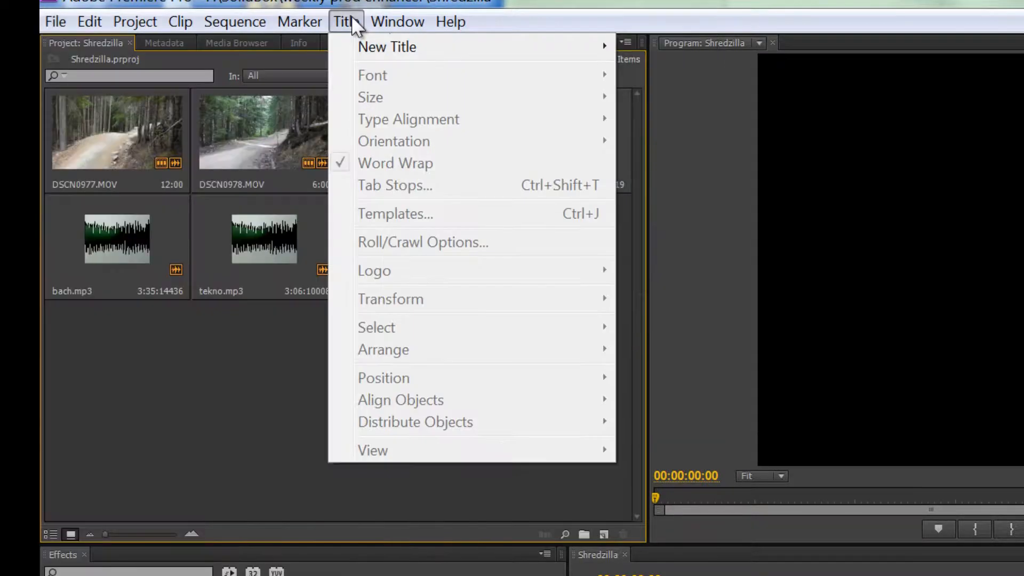
{"action": "left_click", "coordinate": [351, 18]}
{"action": "left_click", "coordinate": [351, 18]}
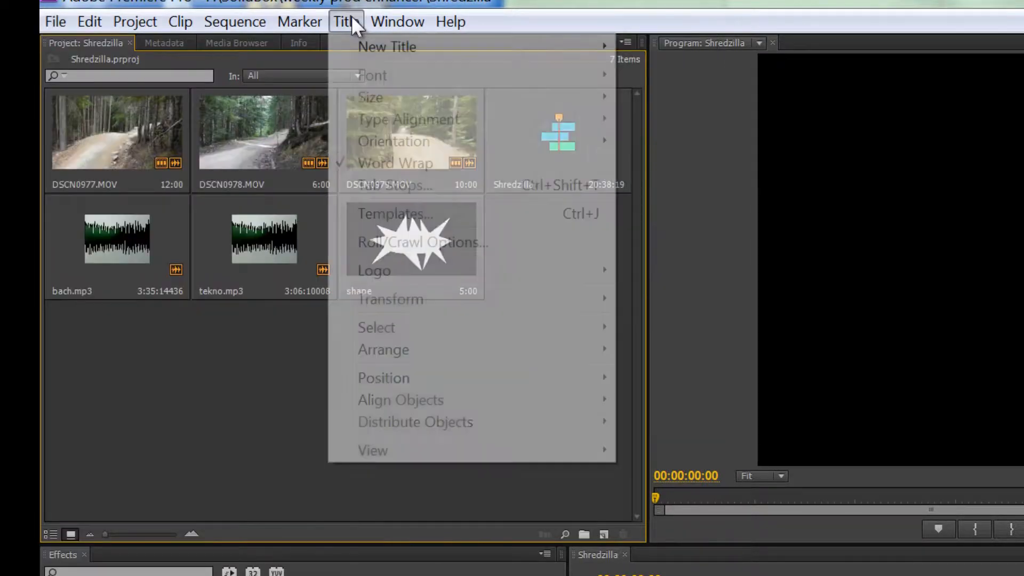
{"action": "mouse_move", "coordinate": [366, 50]}
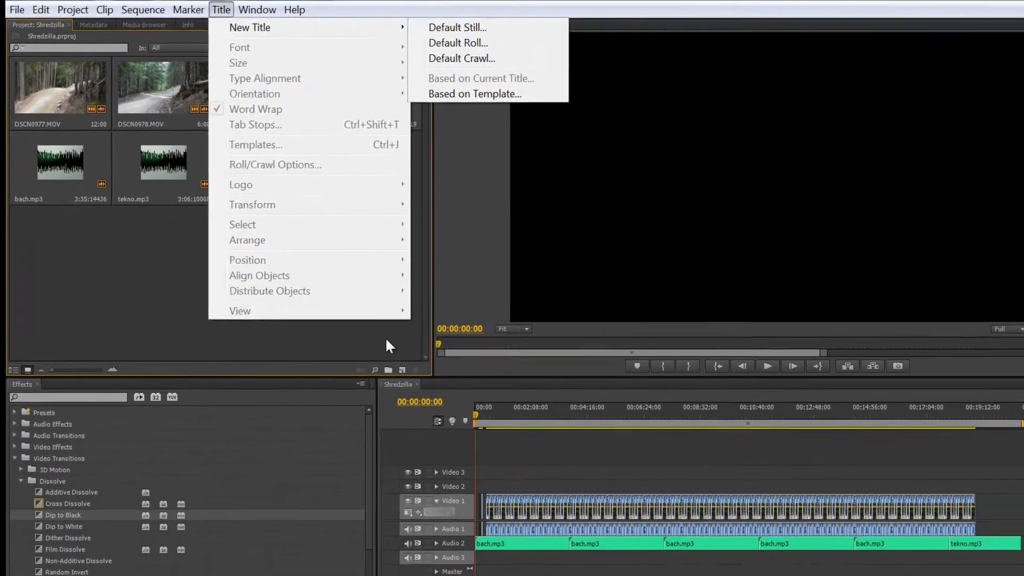
Create a new title named "SolidBox Presents" and enlarge the title editing window.
{"action": "left_click", "coordinate": [582, 497]}
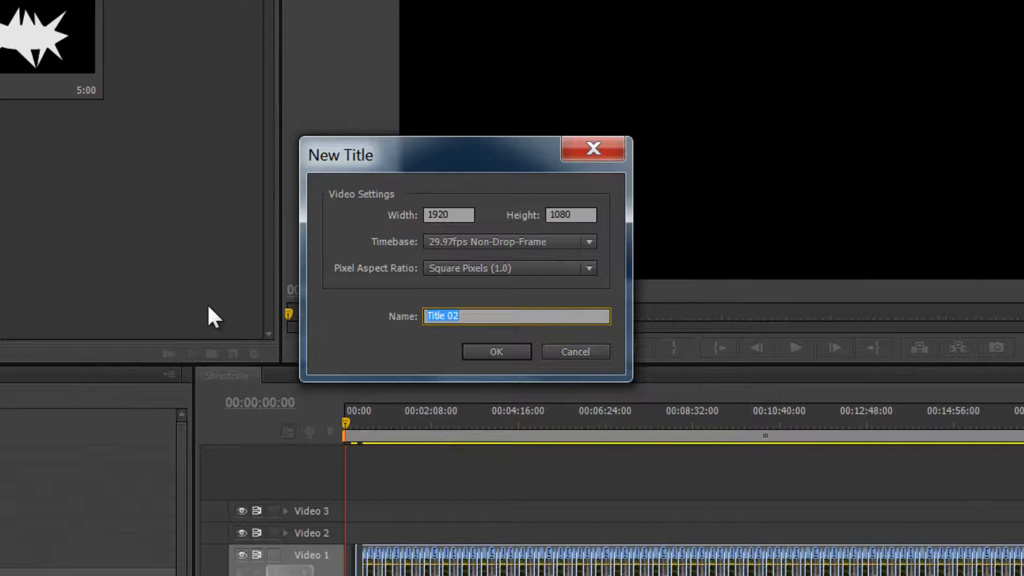
{"action": "type", "text": "SolidBox Presents"}
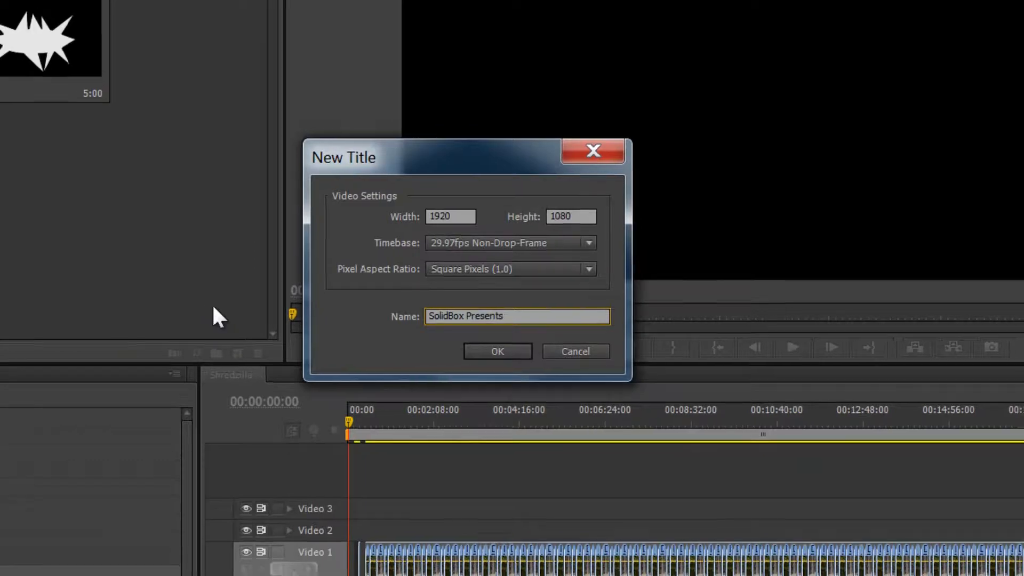
{"action": "key", "text": "Return"}
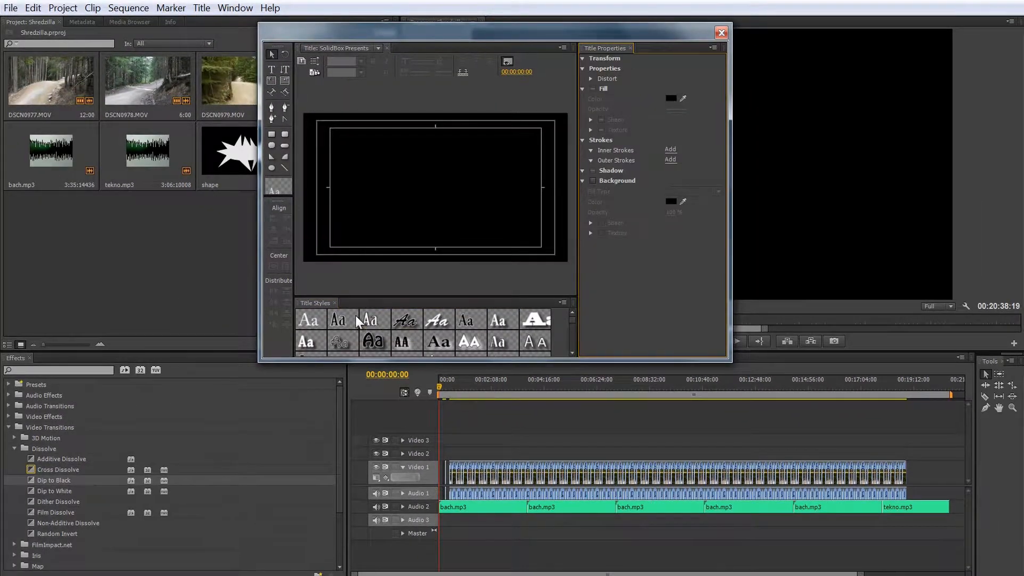
{"action": "left_click_drag", "start_coordinate": [730, 361], "coordinate": [947, 539]}
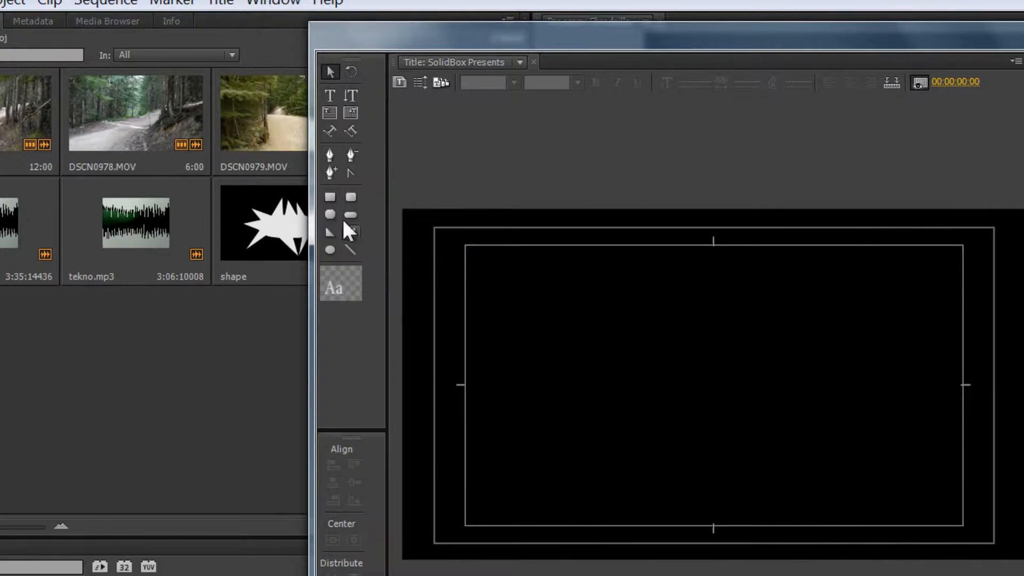
Add a horizontal text line reading "SolidBox Presents" in the upper part of the title frame.
{"action": "left_click", "coordinate": [330, 95]}
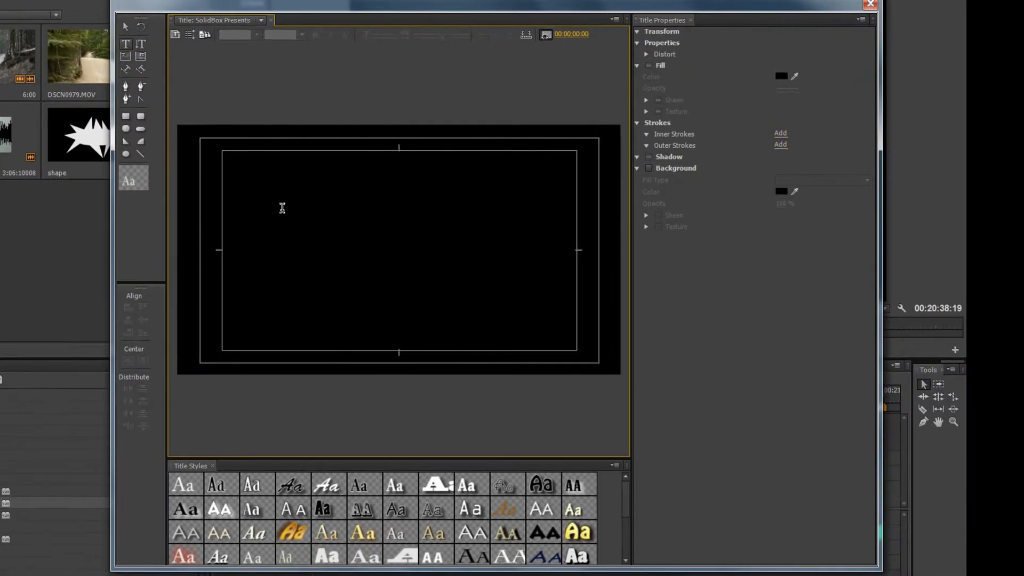
{"action": "left_click", "coordinate": [398, 260]}
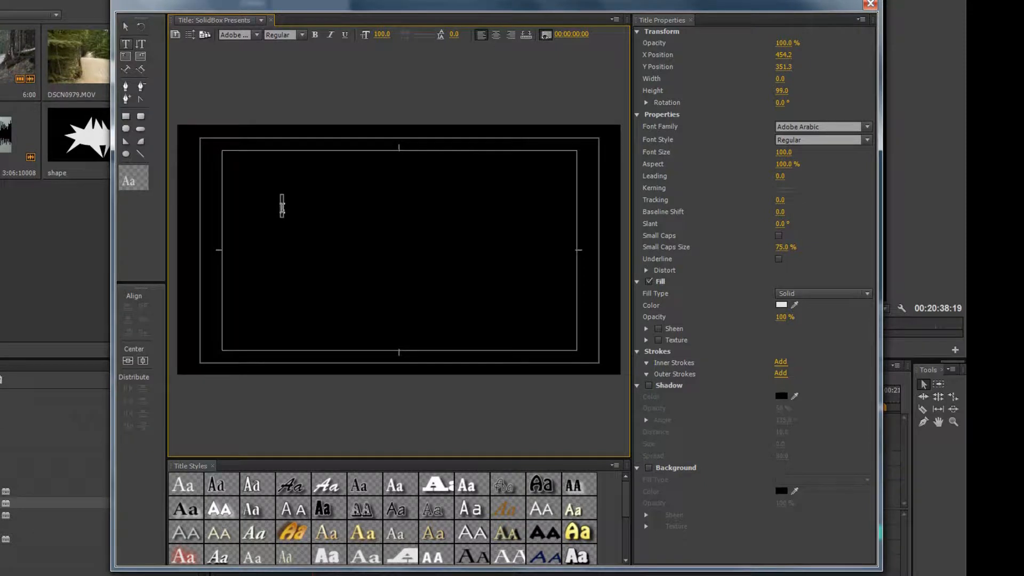
{"action": "type", "text": "Solid"}
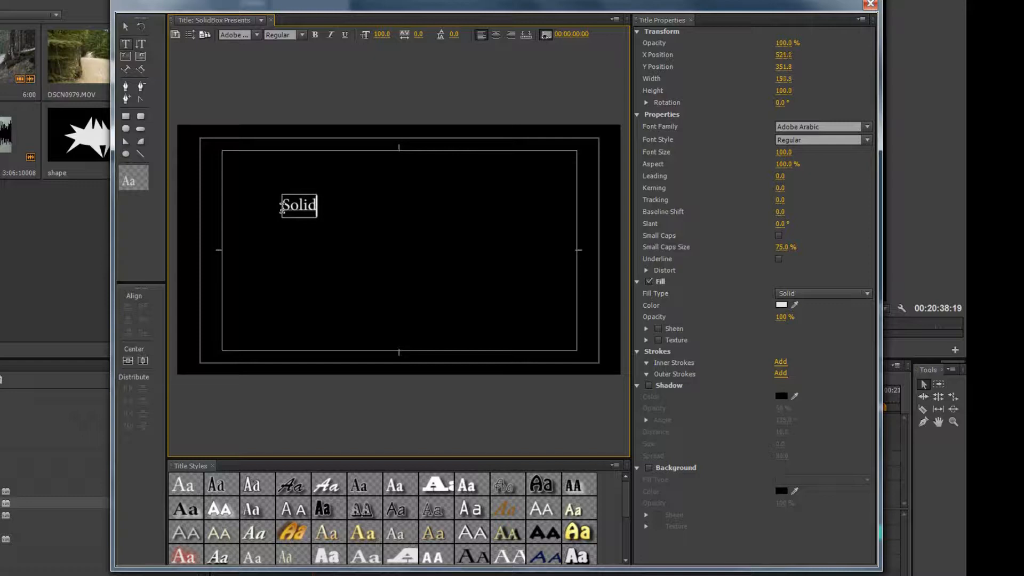
{"action": "type", "text": "Box Presents"}
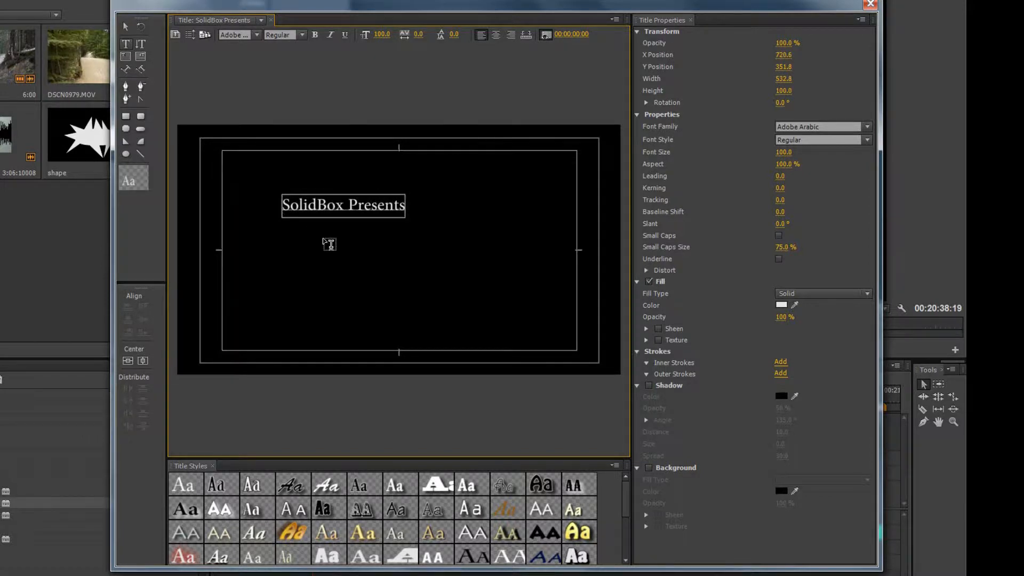
Try several title styles on the whole text and settle on the pale peach Myriad Pro Bold Condensed style.
{"action": "left_click_drag", "start_coordinate": [404, 209], "coordinate": [281, 206]}
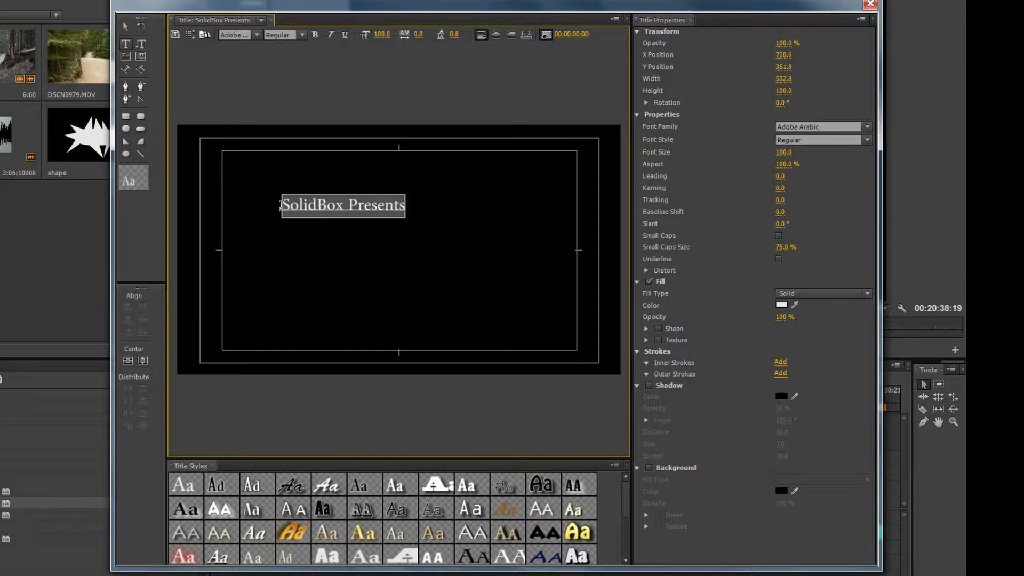
{"action": "left_click", "coordinate": [178, 488]}
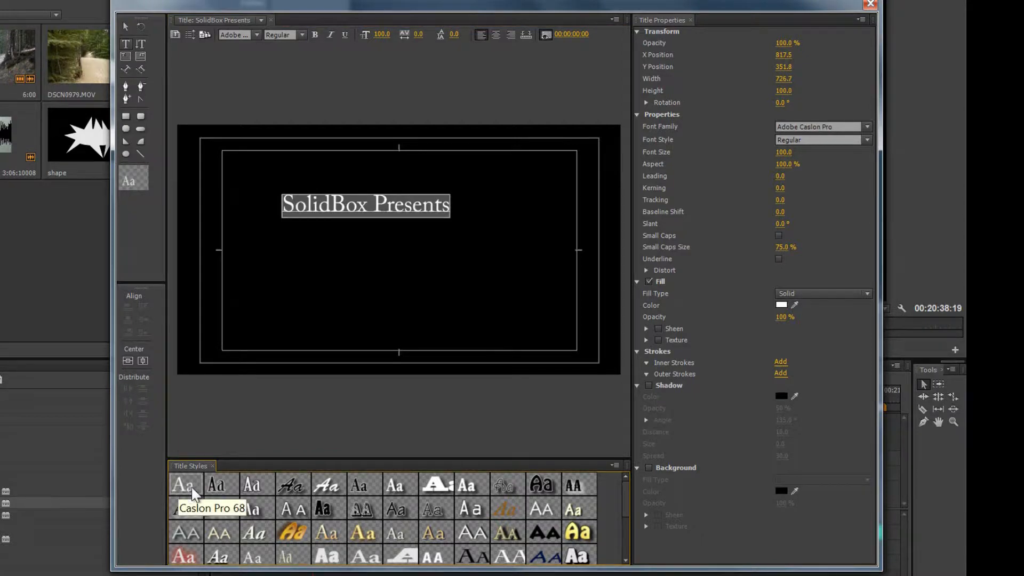
{"action": "left_click", "coordinate": [220, 483]}
{"action": "left_click", "coordinate": [323, 485]}
{"action": "left_click", "coordinate": [378, 484]}
{"action": "left_click", "coordinate": [378, 513]}
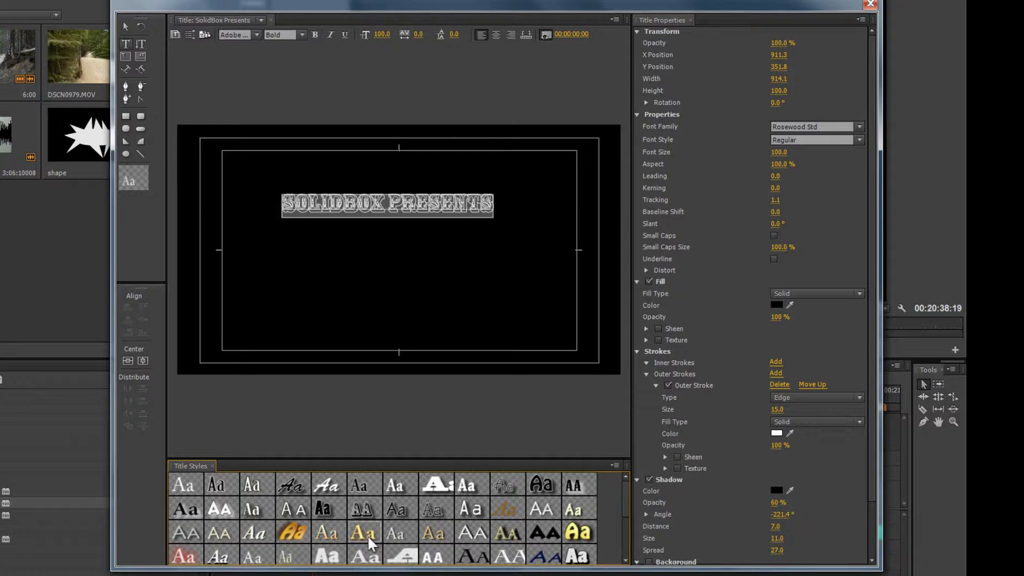
{"action": "left_click", "coordinate": [367, 536]}
{"action": "left_click", "coordinate": [428, 533]}
{"action": "left_click", "coordinate": [443, 504]}
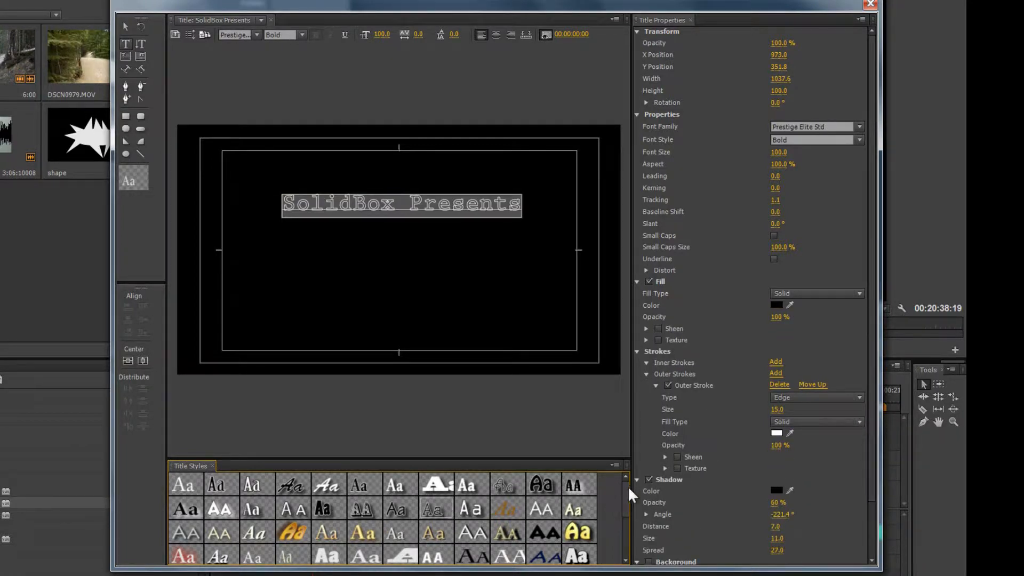
{"action": "left_click_drag", "start_coordinate": [629, 487], "coordinate": [628, 521]}
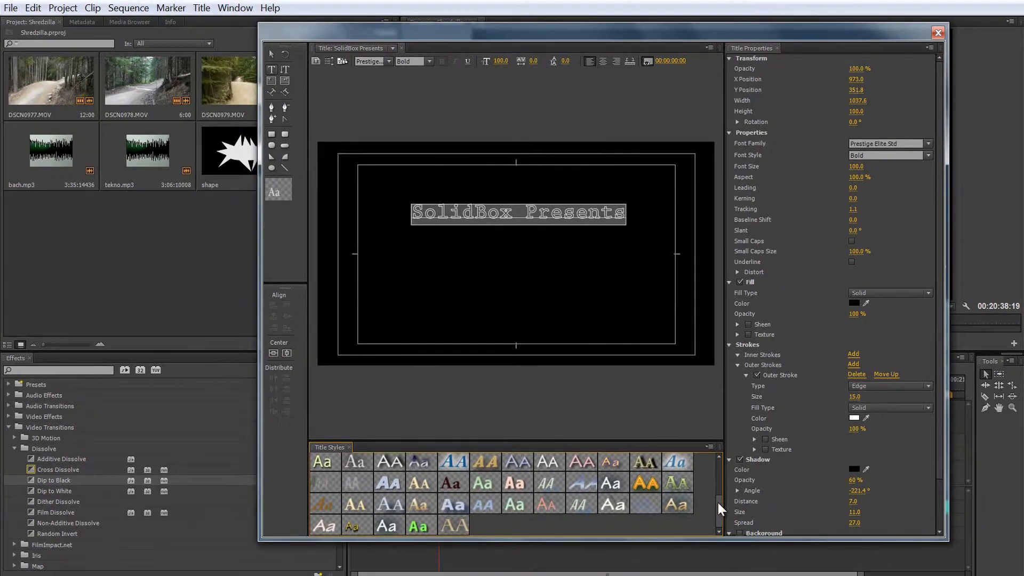
{"action": "left_click", "coordinate": [514, 484]}
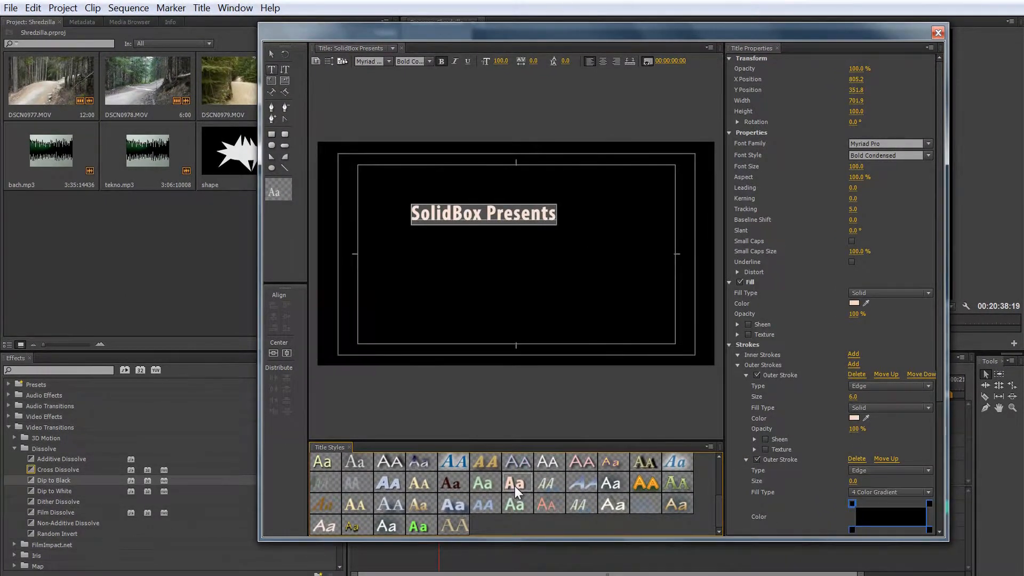
Stretch the text box to about 1228 wide by 286 high and place it around the horizontal middle of the frame.
{"action": "left_click", "coordinate": [272, 54]}
{"action": "left_click_drag", "start_coordinate": [557, 228], "coordinate": [666, 237]}
{"action": "left_click_drag", "start_coordinate": [565, 237], "coordinate": [542, 235]}
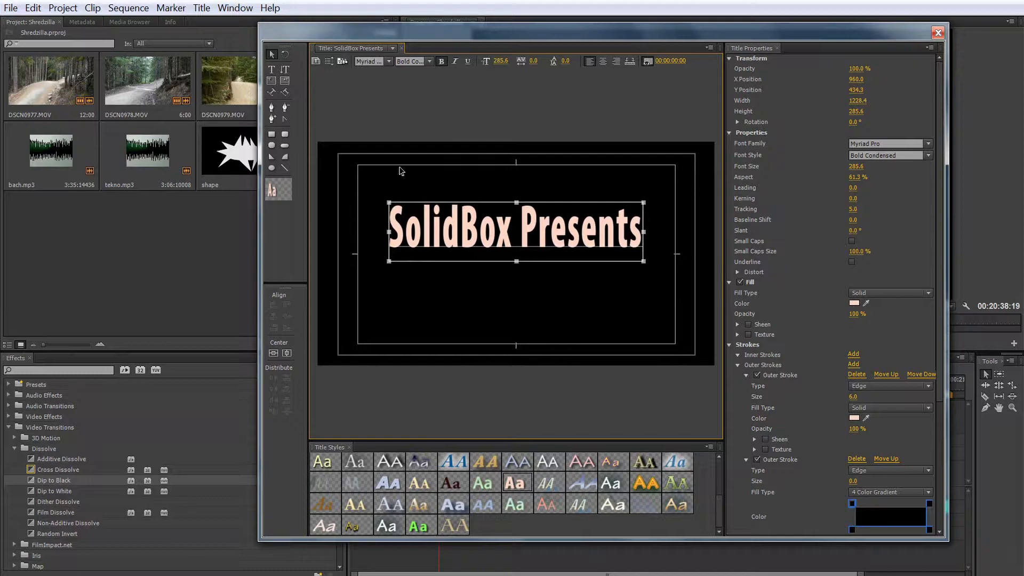
Set the whole text's font size to 297.6 and its kerning to 1.0.
{"action": "left_click", "coordinate": [270, 68]}
{"action": "left_click", "coordinate": [550, 231]}
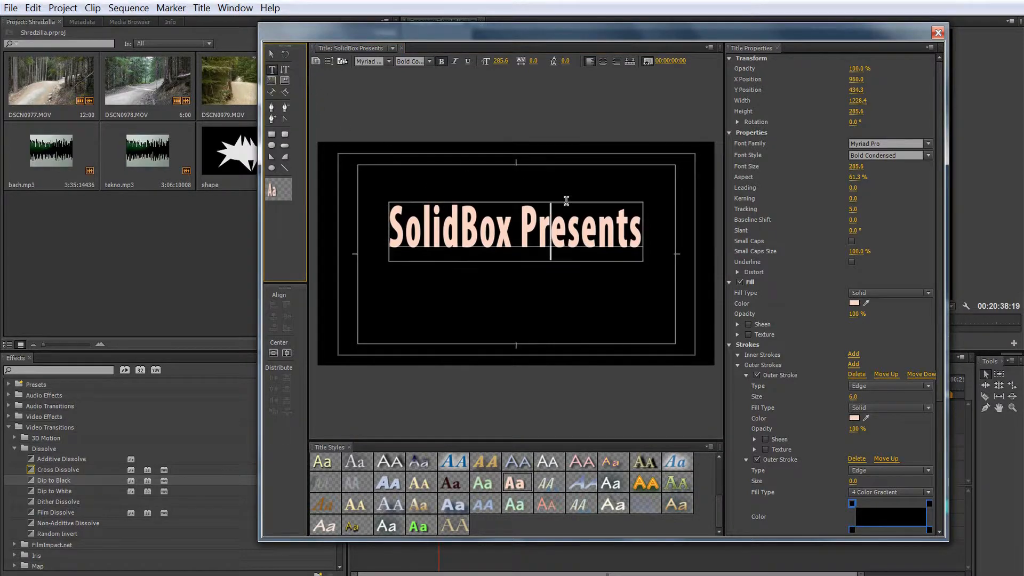
{"action": "left_click", "coordinate": [640, 233], "text": "shift"}
{"action": "left_click", "coordinate": [395, 227], "text": "shift"}
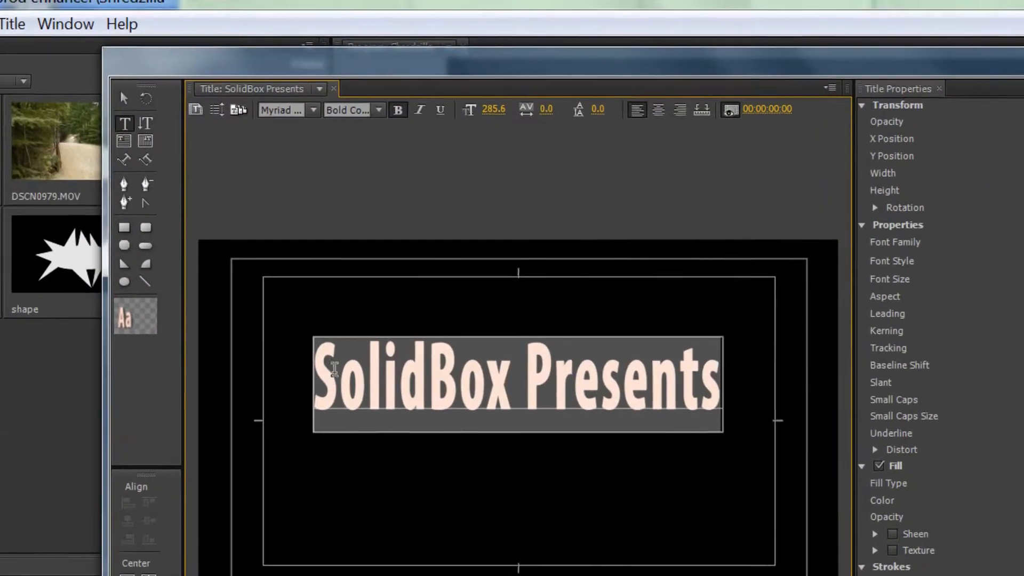
{"action": "left_click_drag", "start_coordinate": [487, 110], "coordinate": [560, 135]}
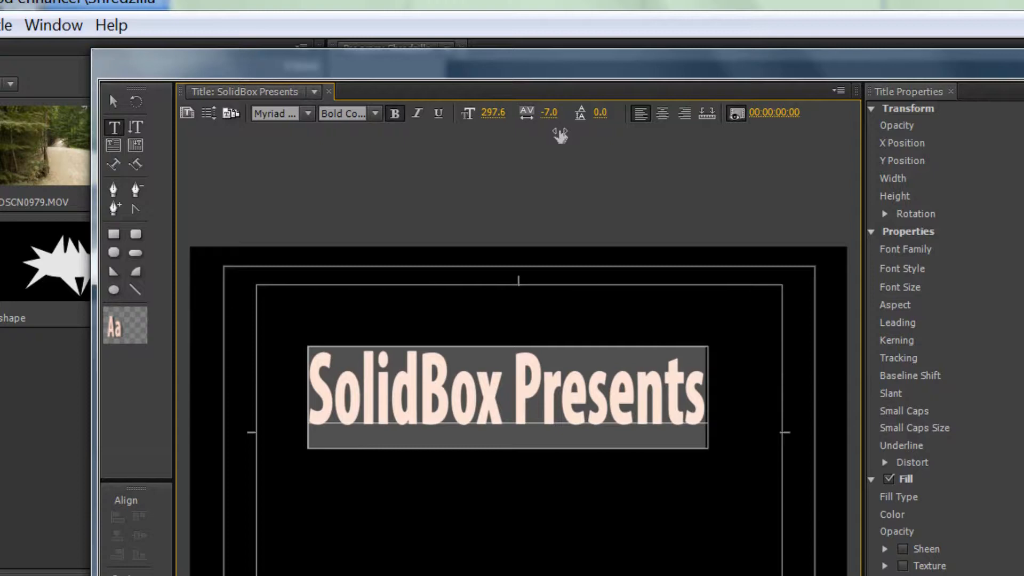
{"action": "mouse_move", "coordinate": [560, 135]}
{"action": "left_mouse_down"}
{"action": "mouse_move", "coordinate": [569, 151]}
{"action": "mouse_move", "coordinate": [564, 130]}
{"action": "mouse_move", "coordinate": [566, 143]}
{"action": "left_mouse_up"}
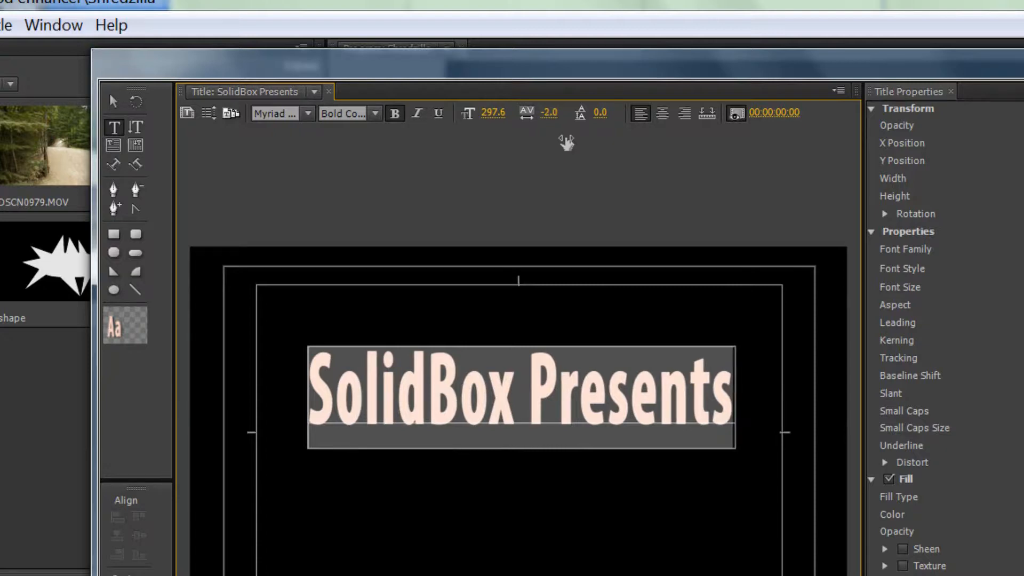
Set the kerning between "SolidBox" and "Presents" to 11.0, and centre the text vertically and horizontally in the frame.
{"action": "left_click", "coordinate": [535, 395]}
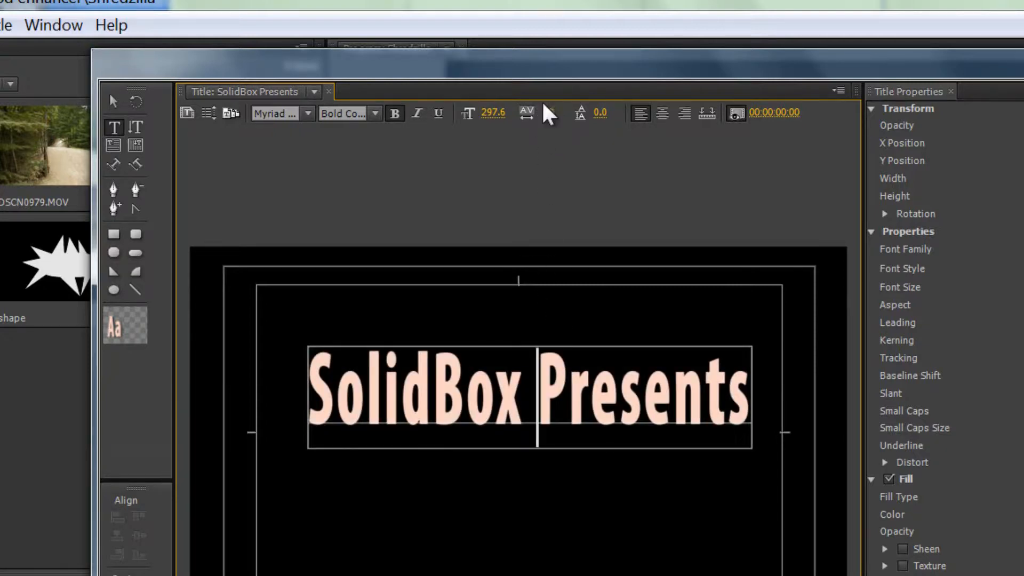
{"action": "left_click_drag", "start_coordinate": [548, 114], "coordinate": [548, 139]}
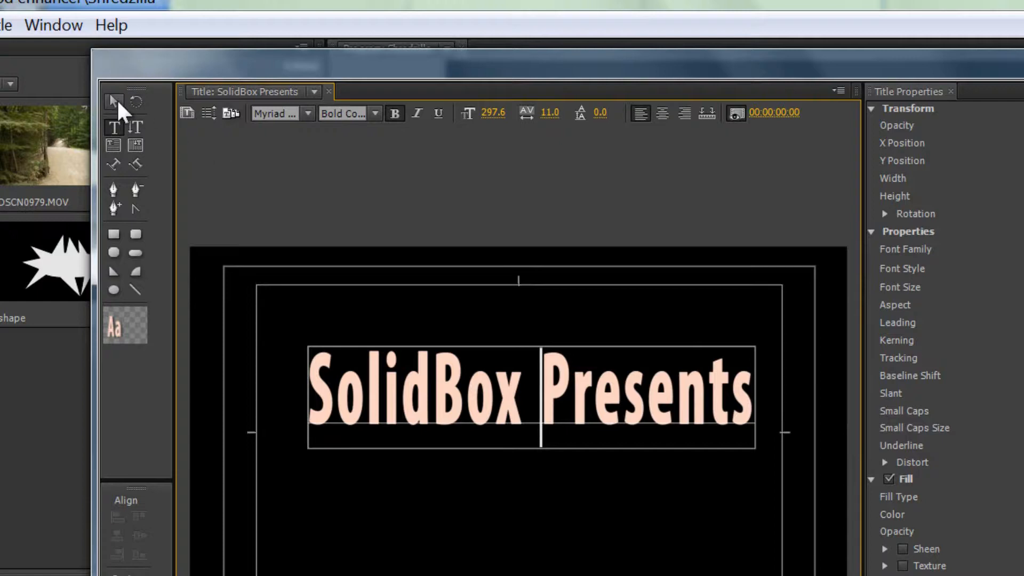
{"action": "left_click", "coordinate": [115, 100]}
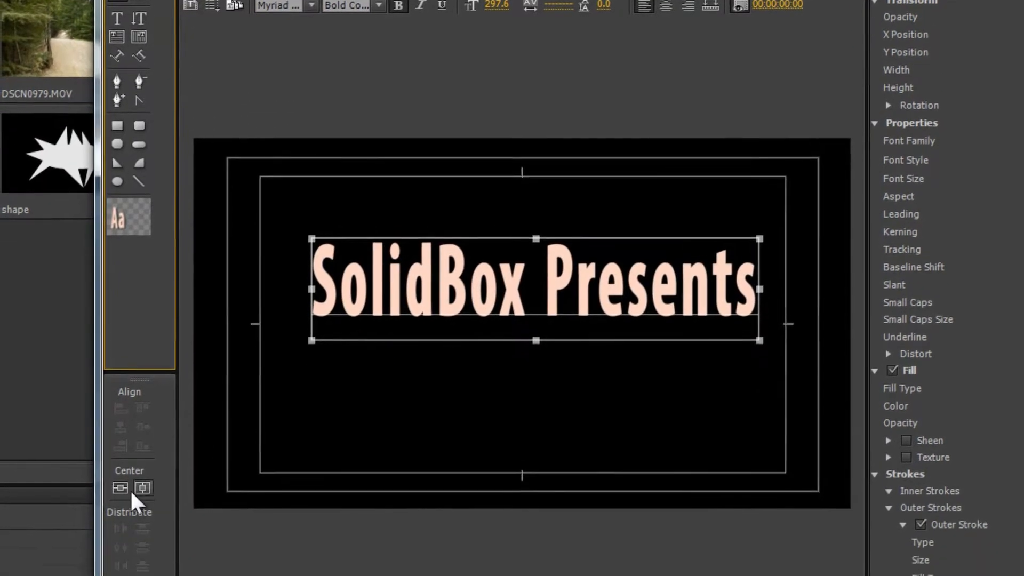
{"action": "left_click", "coordinate": [119, 486]}
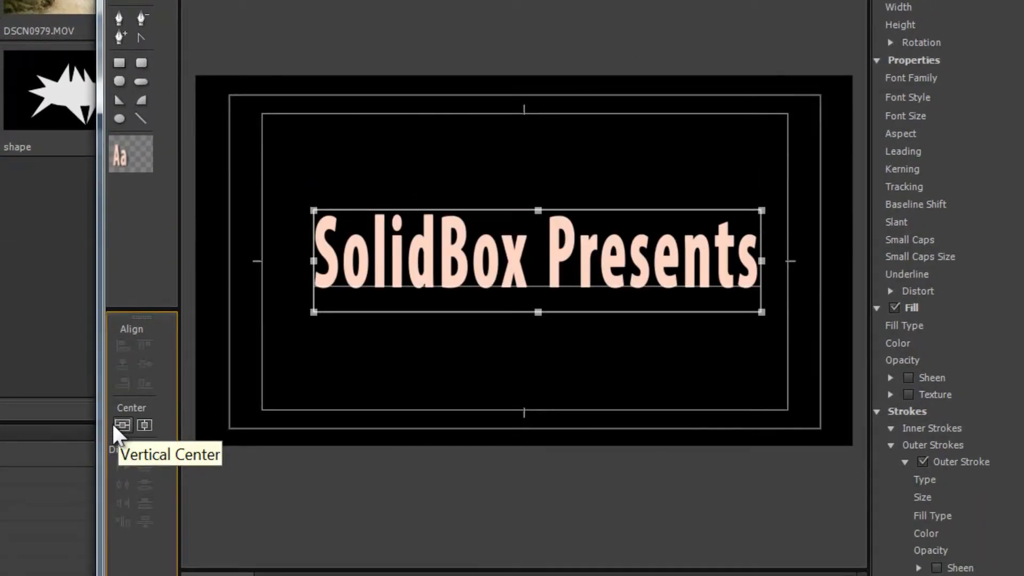
{"action": "left_click", "coordinate": [145, 425]}
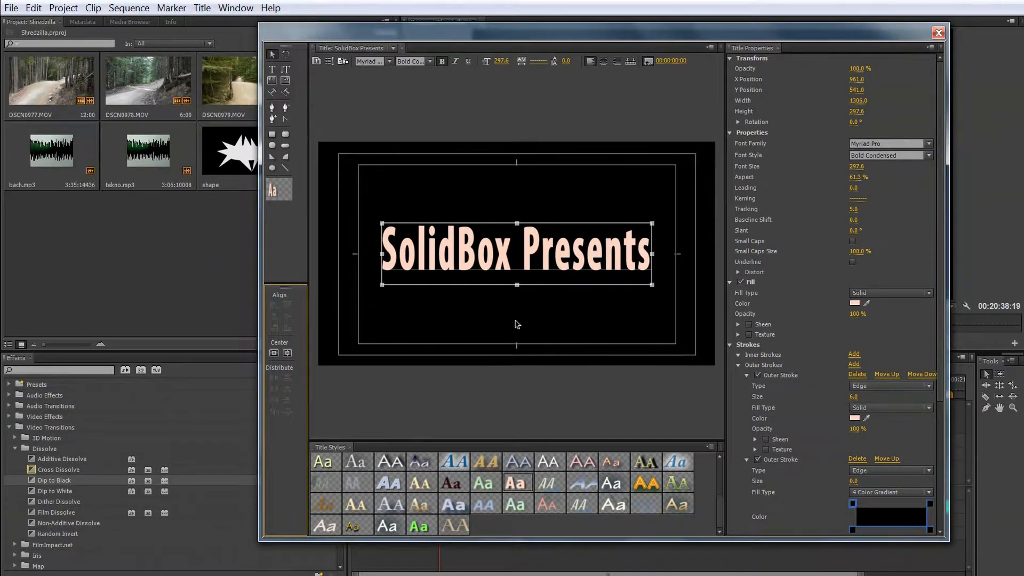
Change the fill colour of the "Solid" part of the text to teal, 007681.
{"action": "left_click", "coordinate": [450, 256]}
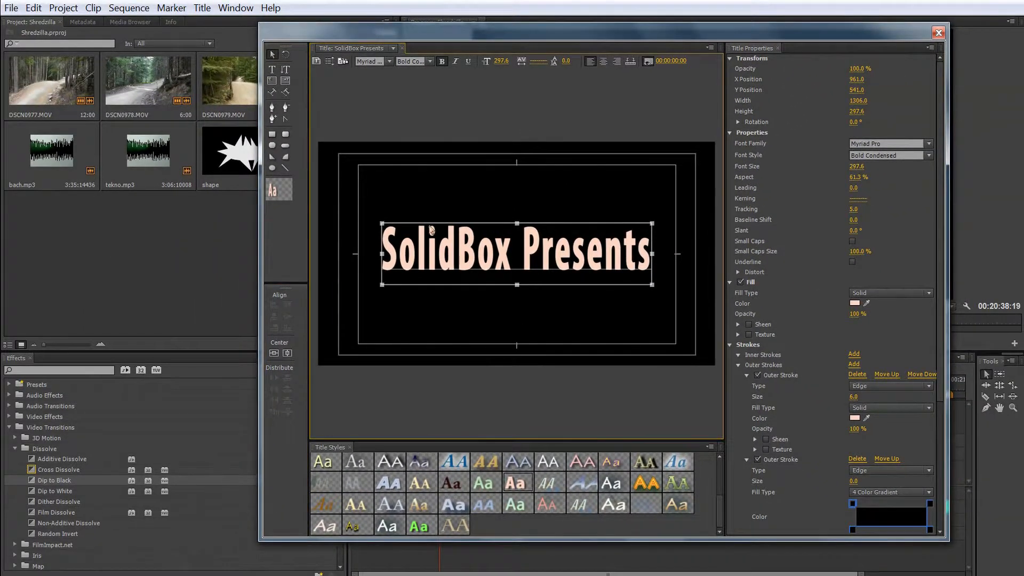
{"action": "left_click", "coordinate": [272, 69]}
{"action": "left_click", "coordinate": [456, 254]}
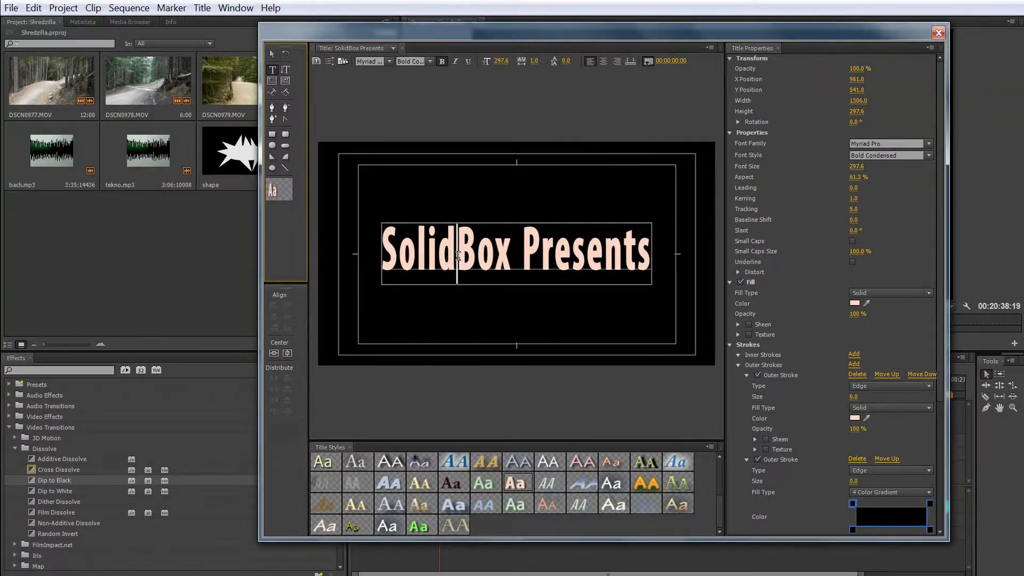
{"action": "left_click_drag", "start_coordinate": [427, 256], "coordinate": [386, 256]}
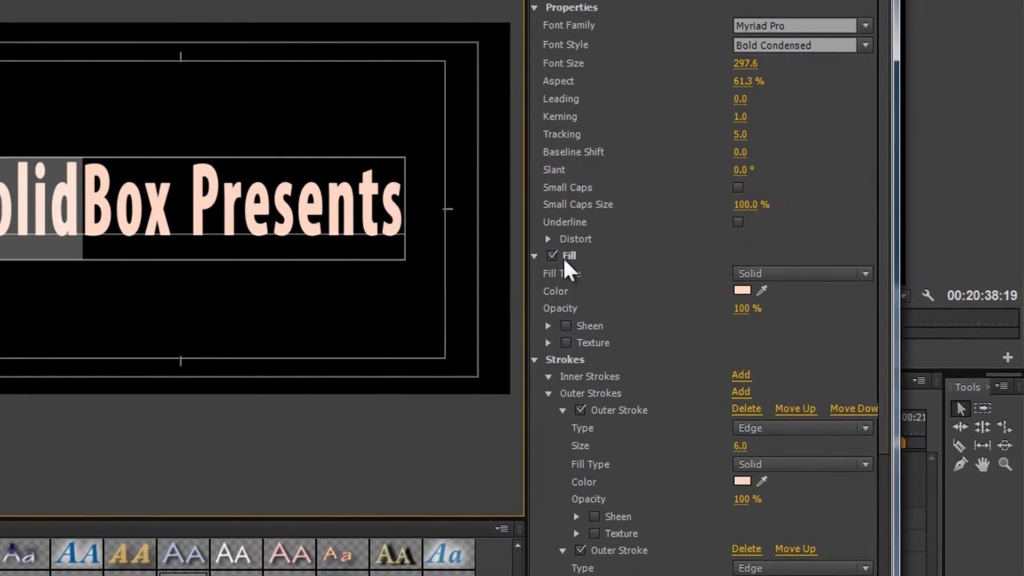
{"action": "left_click", "coordinate": [742, 290]}
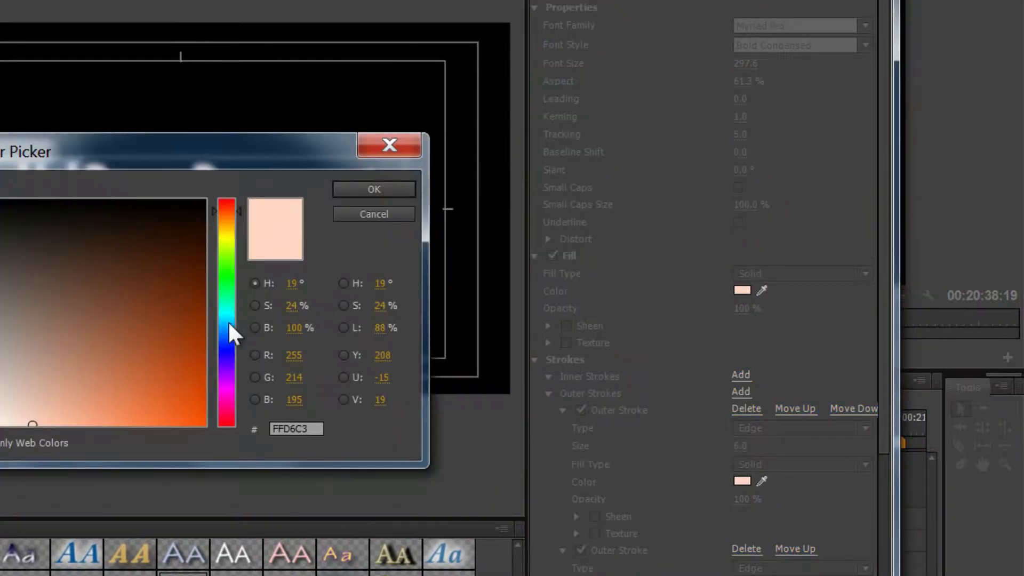
{"action": "left_click", "coordinate": [227, 314]}
{"action": "left_click_drag", "start_coordinate": [195, 307], "coordinate": [201, 302]}
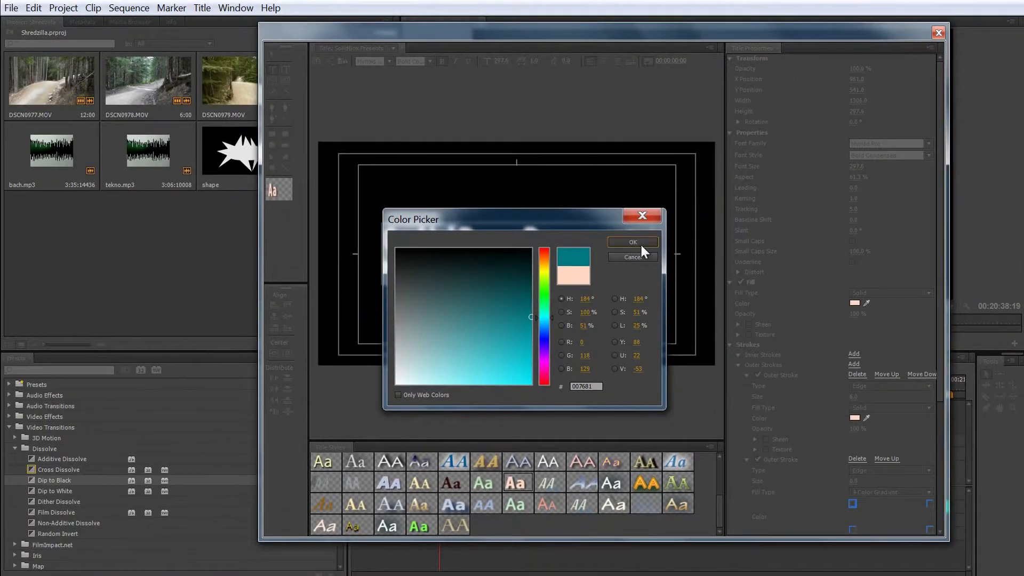
{"action": "left_click", "coordinate": [434, 201]}
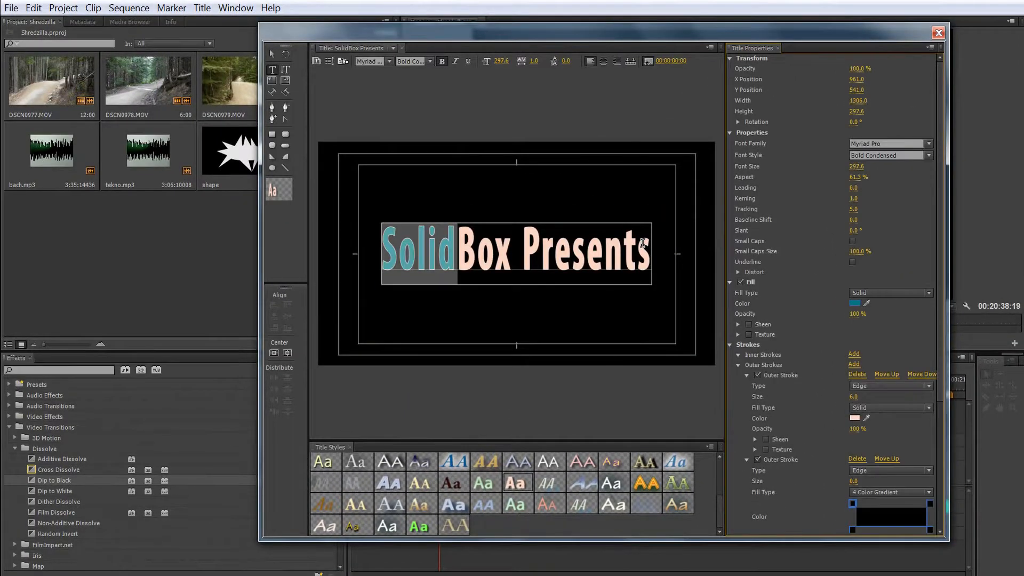
Change the fill colour of the "Box" part of the title text to grey.
{"action": "left_click_drag", "start_coordinate": [459, 262], "coordinate": [513, 264]}
{"action": "left_click", "coordinate": [853, 303]}
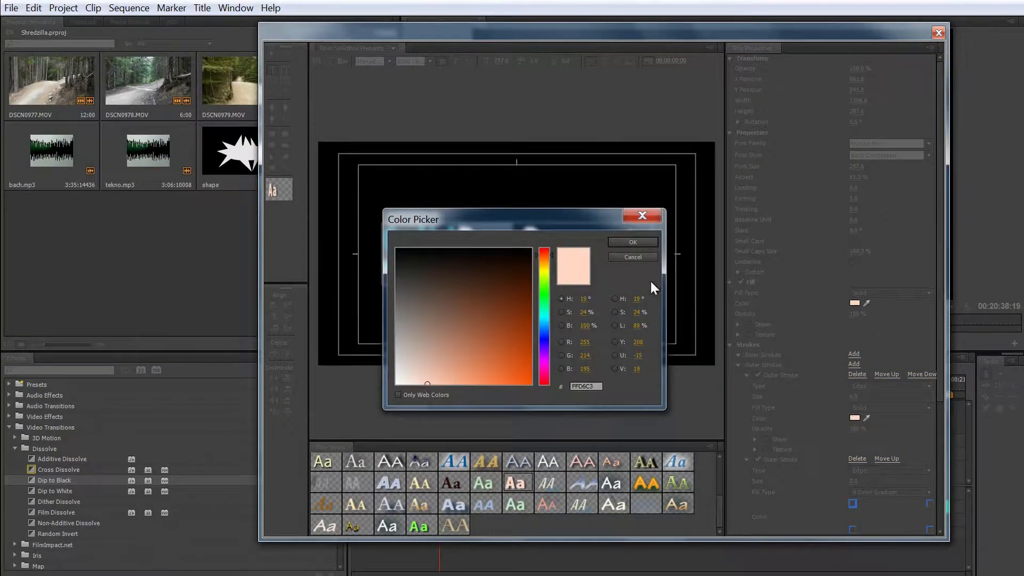
{"action": "mouse_move", "coordinate": [504, 302]}
{"action": "left_mouse_down"}
{"action": "mouse_move", "coordinate": [388, 338]}
{"action": "mouse_move", "coordinate": [385, 313]}
{"action": "left_mouse_up"}
{"action": "left_click", "coordinate": [632, 242]}
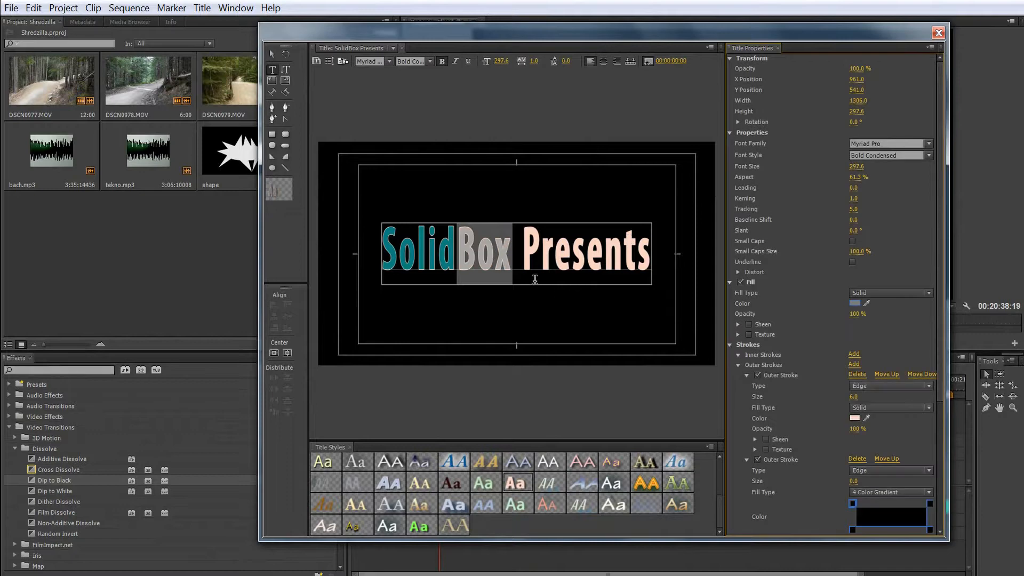
Change the fill colour of "Presents" to white, FFFFFF, and close the title.
{"action": "left_click_drag", "start_coordinate": [522, 258], "coordinate": [573, 259]}
{"action": "left_click_drag", "start_coordinate": [639, 256], "coordinate": [651, 257]}
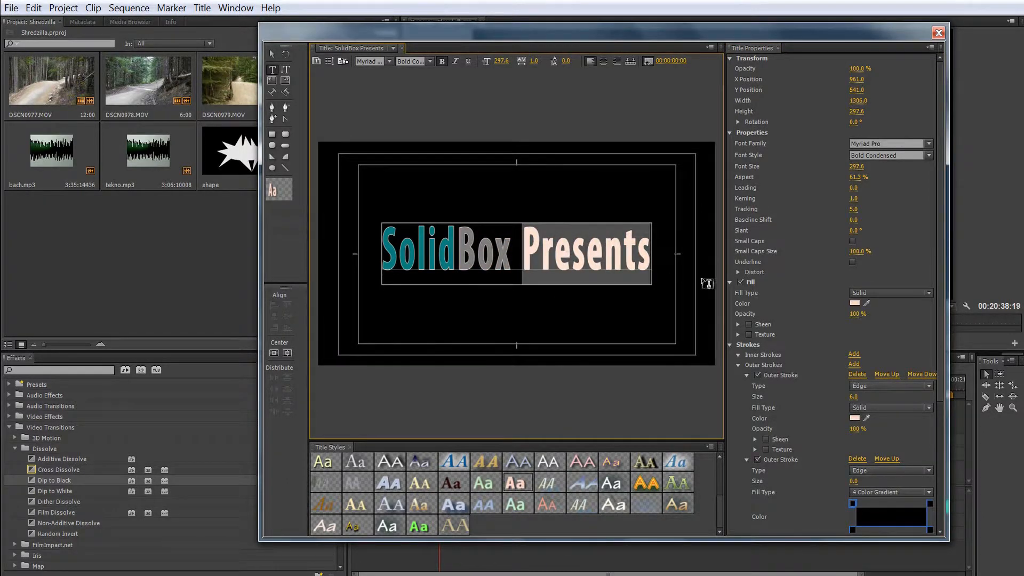
{"action": "left_click", "coordinate": [853, 302]}
{"action": "left_click_drag", "start_coordinate": [462, 319], "coordinate": [385, 421]}
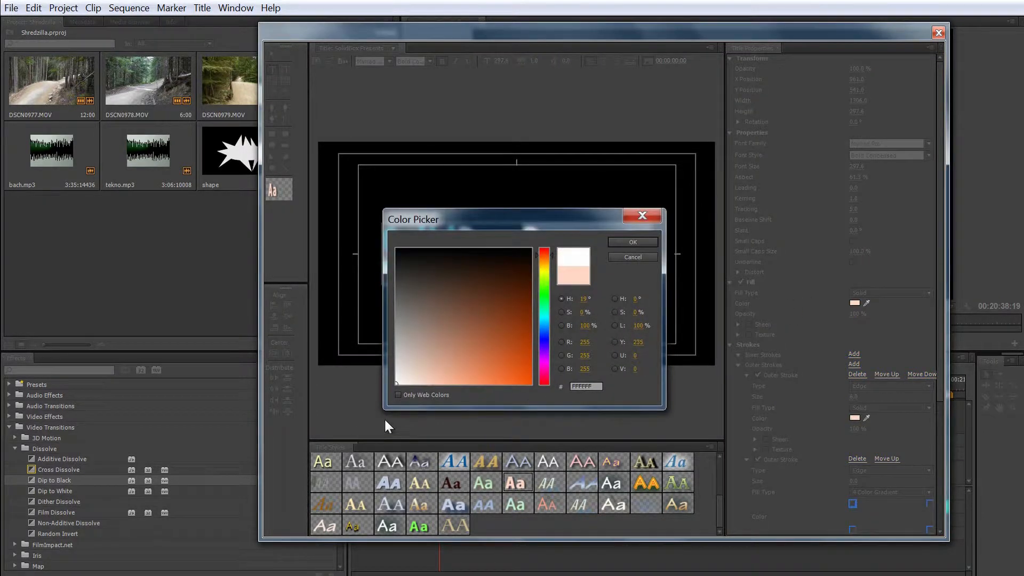
{"action": "left_click", "coordinate": [631, 242]}
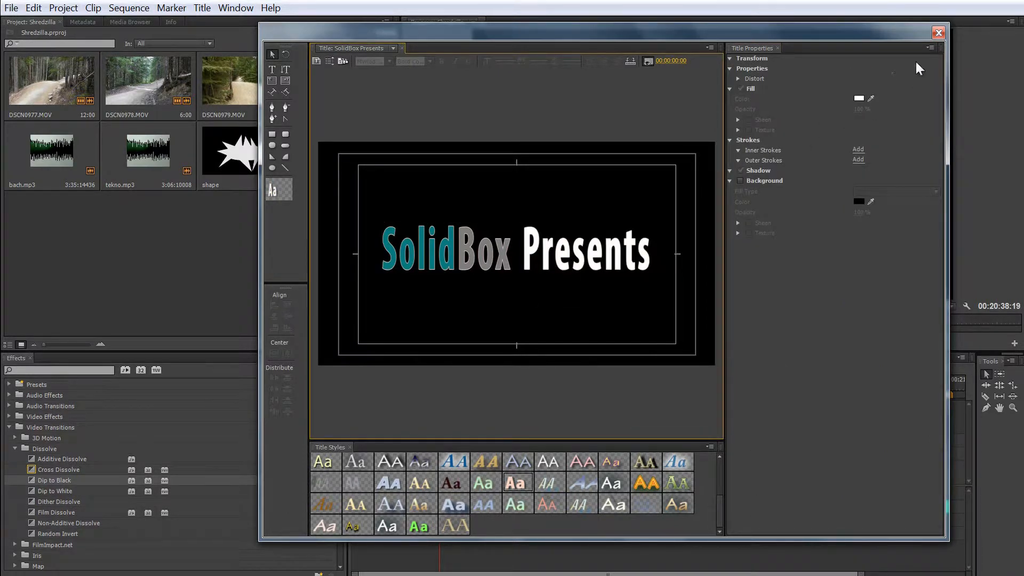
{"action": "left_click", "coordinate": [939, 31]}
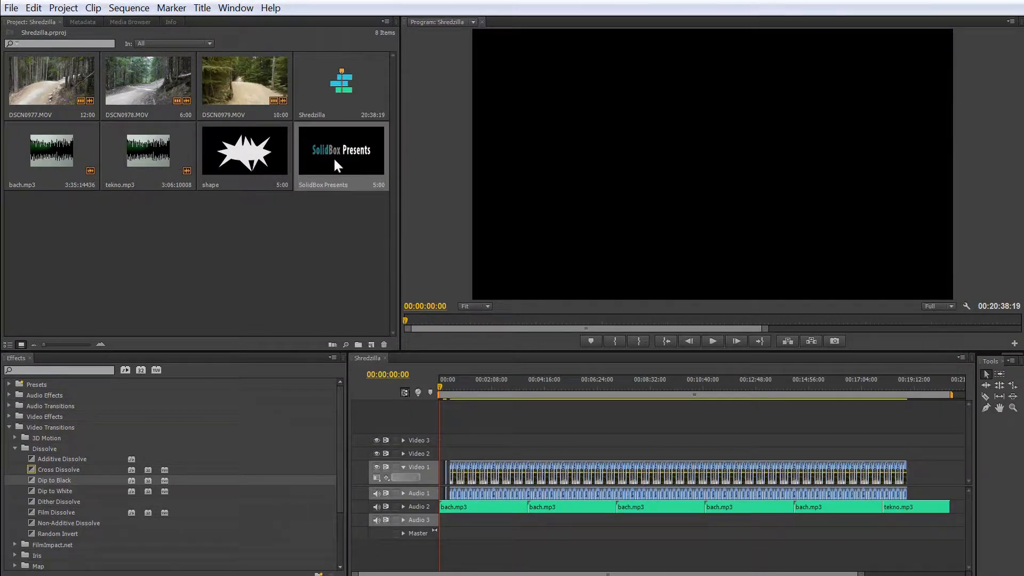
Place the SolidBox Presents title at the very start of the Video 1 track.
{"action": "mouse_move", "coordinate": [331, 162]}
{"action": "left_mouse_down"}
{"action": "mouse_move", "coordinate": [332, 201]}
{"action": "mouse_move", "coordinate": [334, 169]}
{"action": "left_mouse_up"}
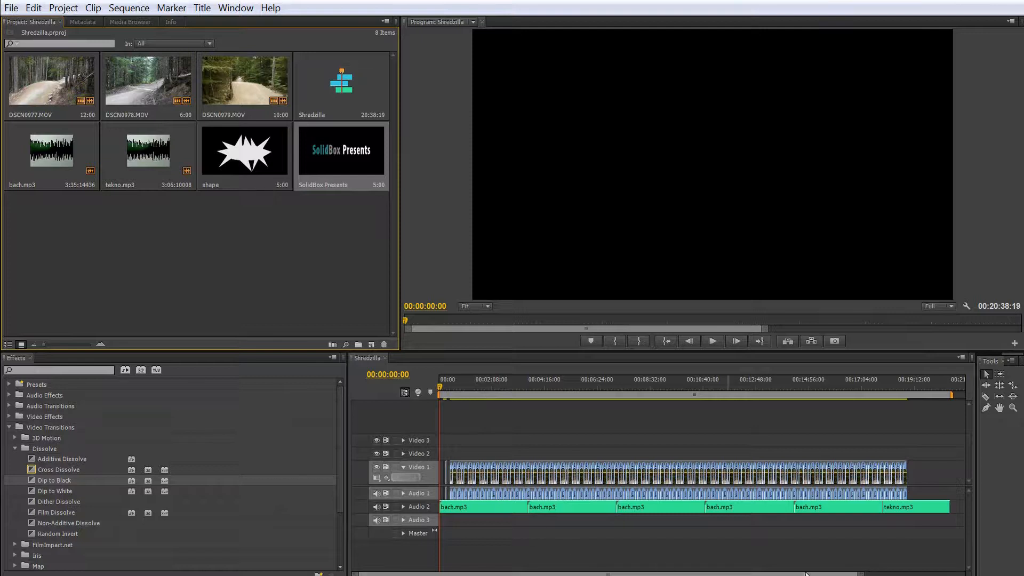
{"action": "key", "text": "ctrl+z"}
{"action": "key", "text": "ctrl+z"}
{"action": "key", "text": "ctrl+z"}
{"action": "key", "text": "ctrl+z"}
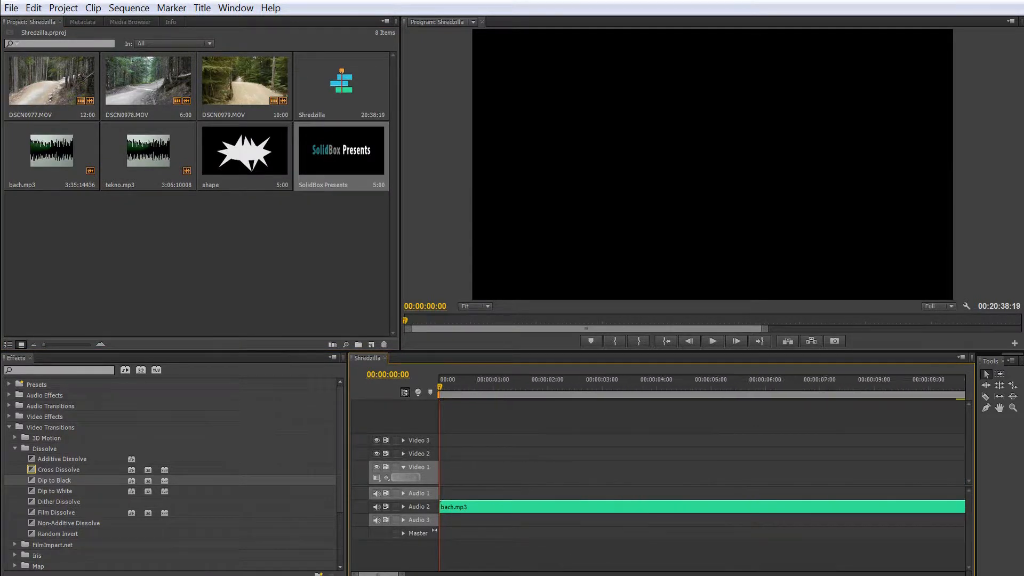
{"action": "key", "text": "ctrl+shift+z"}
{"action": "key", "text": "ctrl+shift+z"}
{"action": "key", "text": "ctrl+shift+z"}
{"action": "left_click_drag", "start_coordinate": [341, 155], "coordinate": [435, 480]}
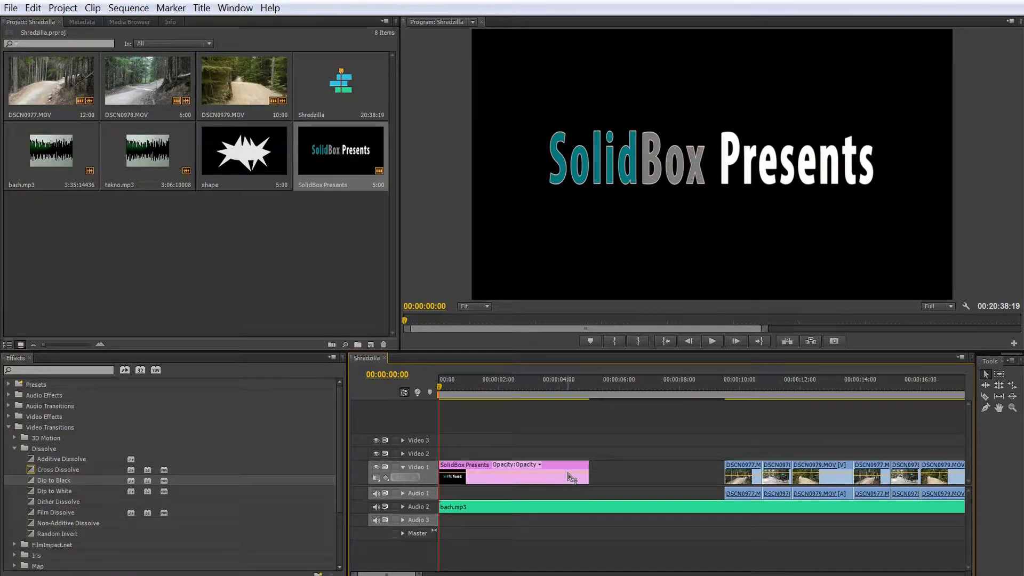
Check the default still image duration in the general preferences, leaving the settings as they are.
{"action": "left_click", "coordinate": [33, 7]}
{"action": "mouse_move", "coordinate": [69, 326]}
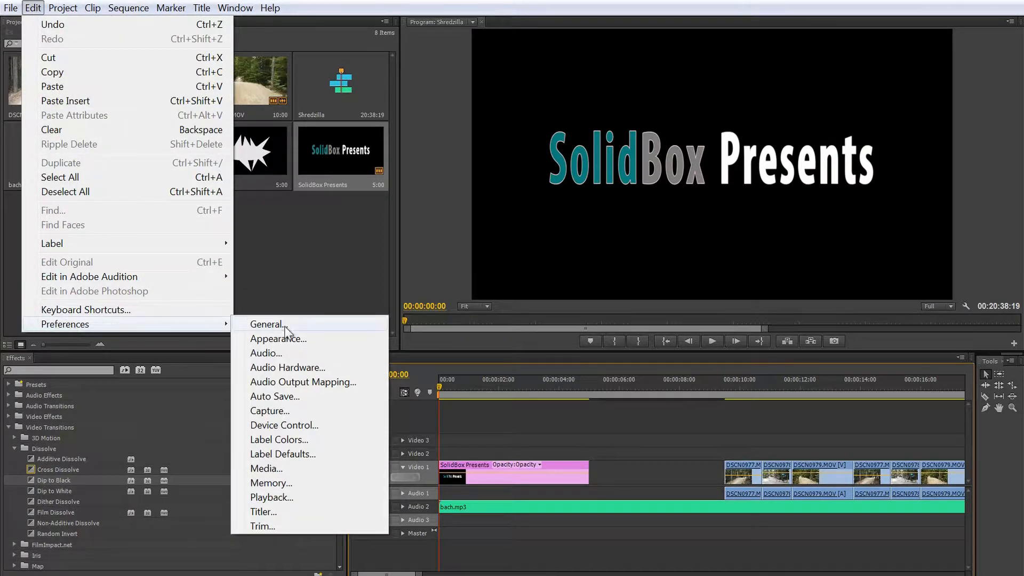
{"action": "left_click", "coordinate": [287, 326]}
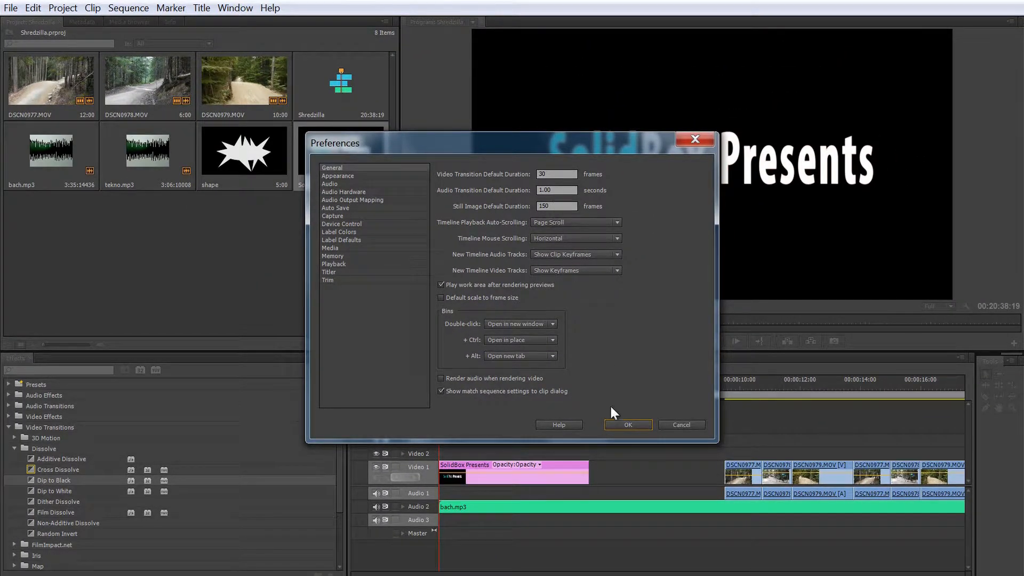
{"action": "left_click", "coordinate": [680, 424]}
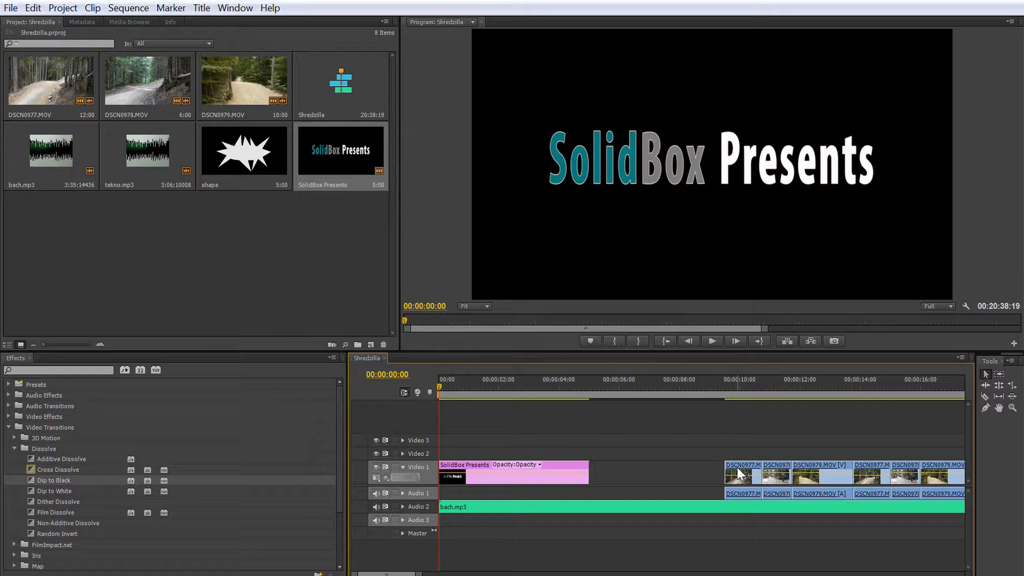
Extend the SolidBox Presents title to the start of the first DSCN0977.MOV clip and play back the opening.
{"action": "left_click_drag", "start_coordinate": [596, 469], "coordinate": [729, 482]}
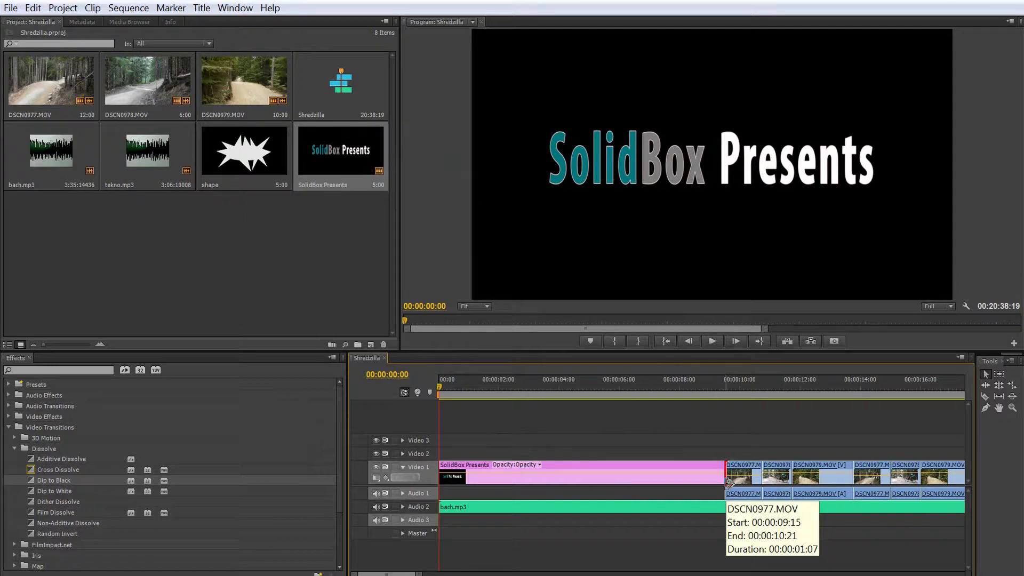
{"action": "key", "text": "space"}
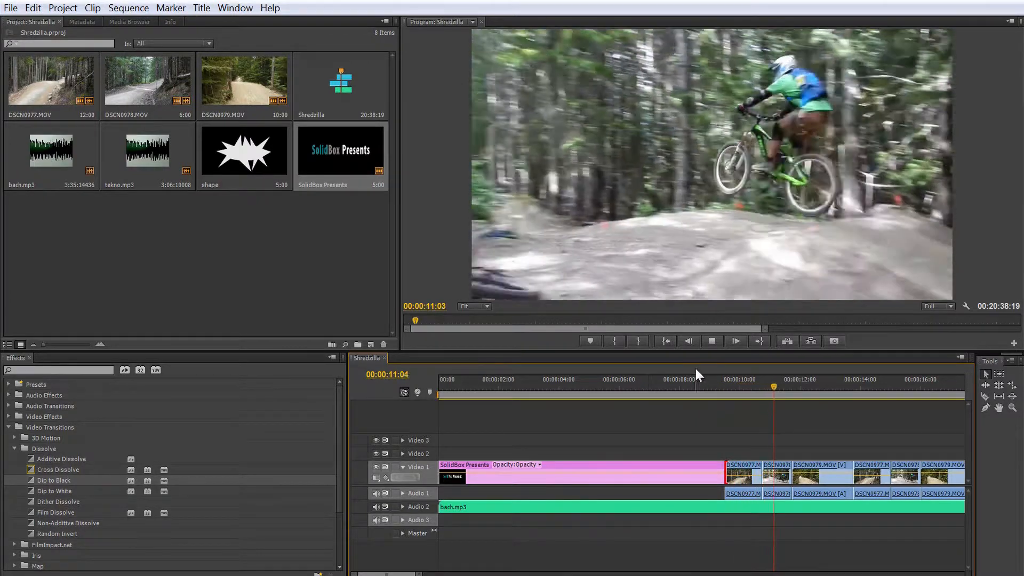
{"action": "left_click", "coordinate": [708, 345]}
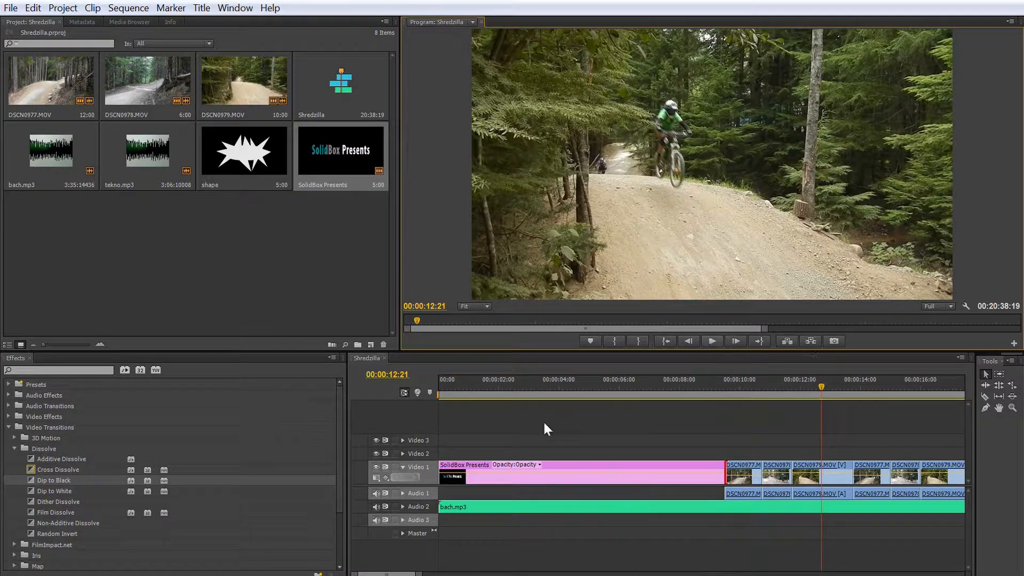
Place the shape title on Video 1 after the first group of clips and extend it to the next DSCN0978.MOV clip.
{"action": "left_click_drag", "start_coordinate": [415, 574], "coordinate": [446, 573]}
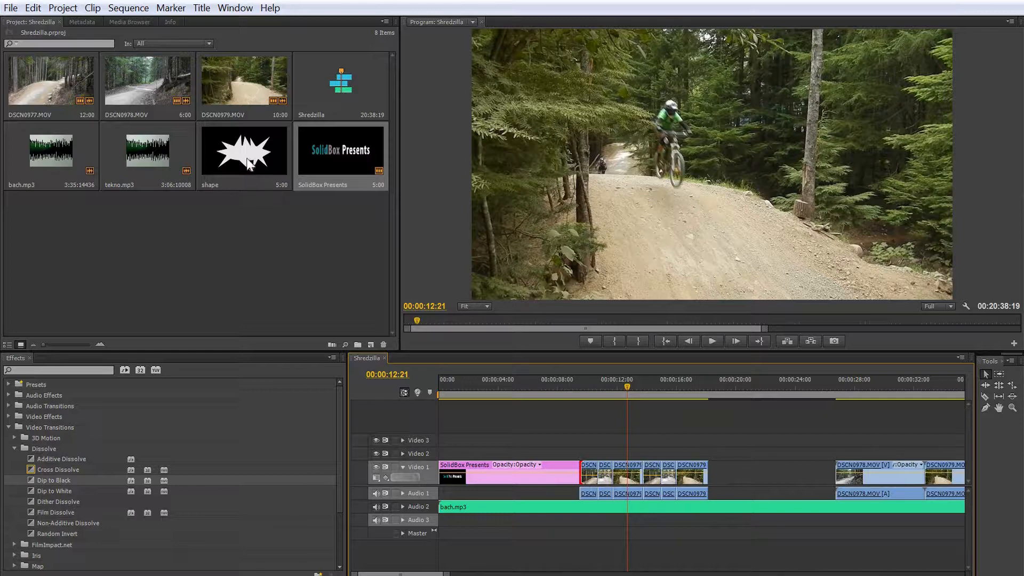
{"action": "left_click_drag", "start_coordinate": [244, 160], "coordinate": [720, 486]}
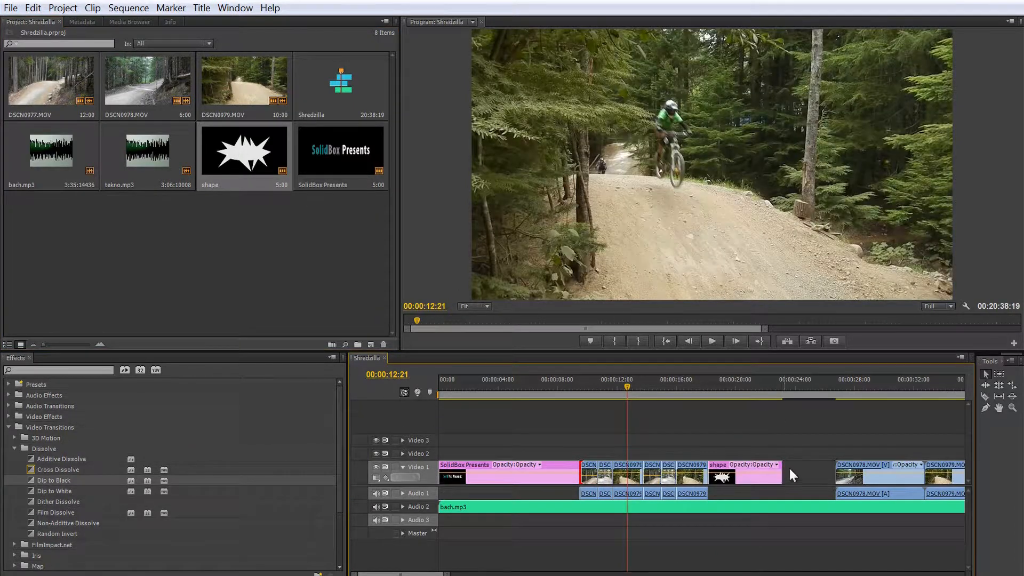
{"action": "left_click_drag", "start_coordinate": [787, 469], "coordinate": [838, 471]}
Move the playhead to 00:00:20:01 over the shape and create a new 1920 by 1080 title named Title 03.
{"action": "left_click", "coordinate": [737, 384]}
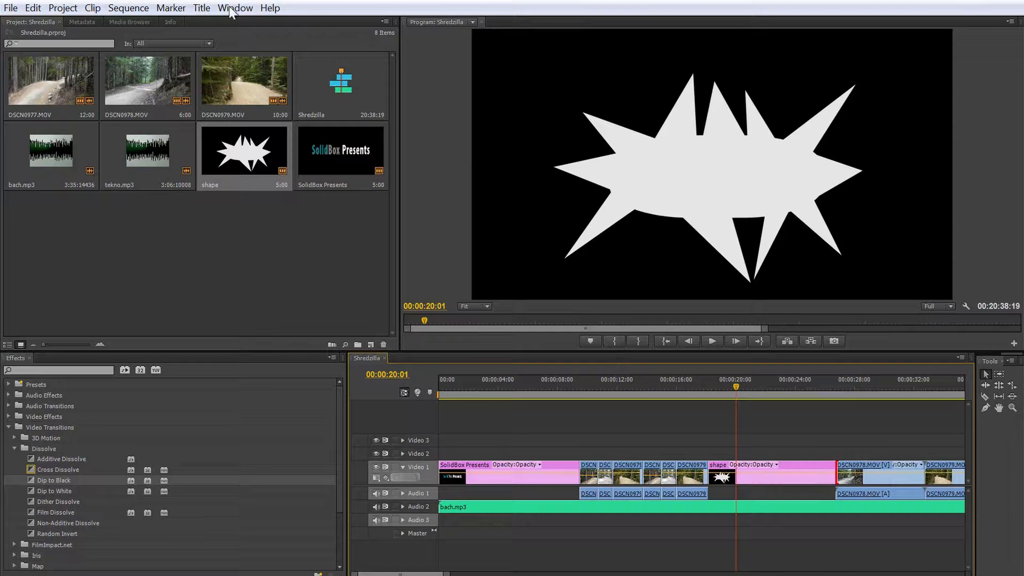
{"action": "left_click", "coordinate": [202, 7]}
{"action": "mouse_move", "coordinate": [349, 26]}
{"action": "left_click", "coordinate": [405, 24]}
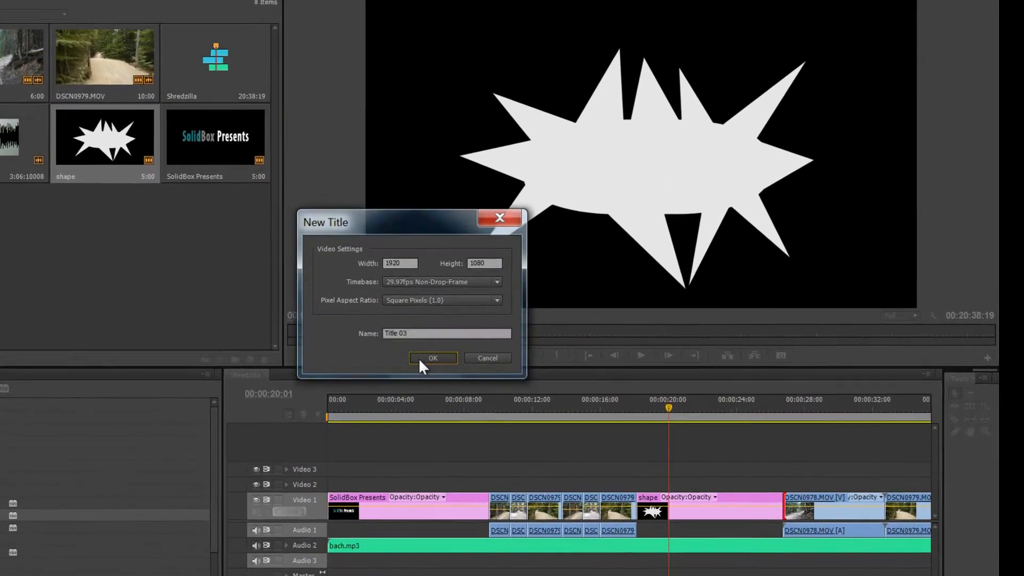
{"action": "left_click", "coordinate": [420, 361]}
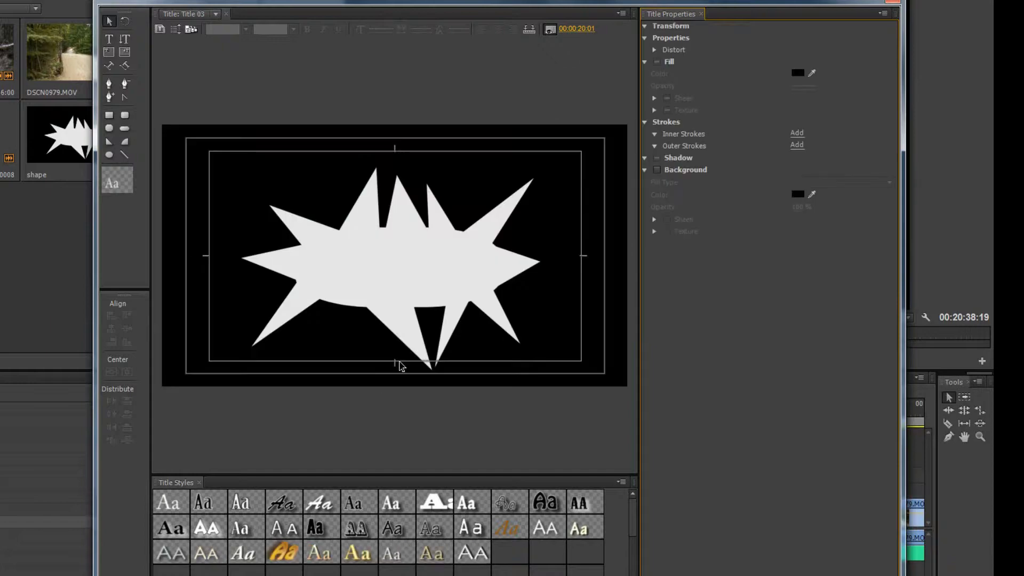
Add the text "SHREDZILLA" over the white burst shape.
{"action": "key", "text": "t"}
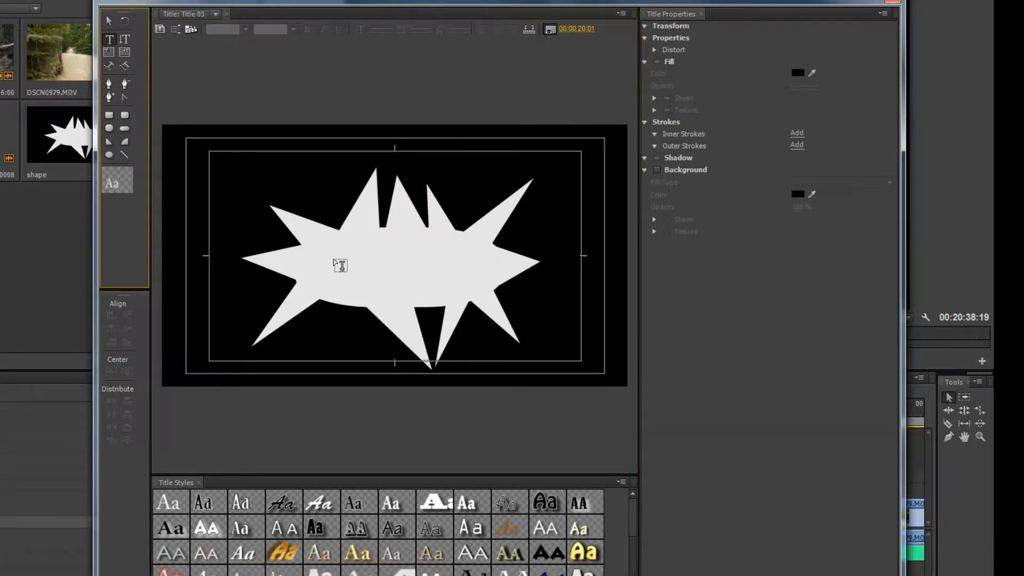
{"action": "left_click", "coordinate": [305, 254]}
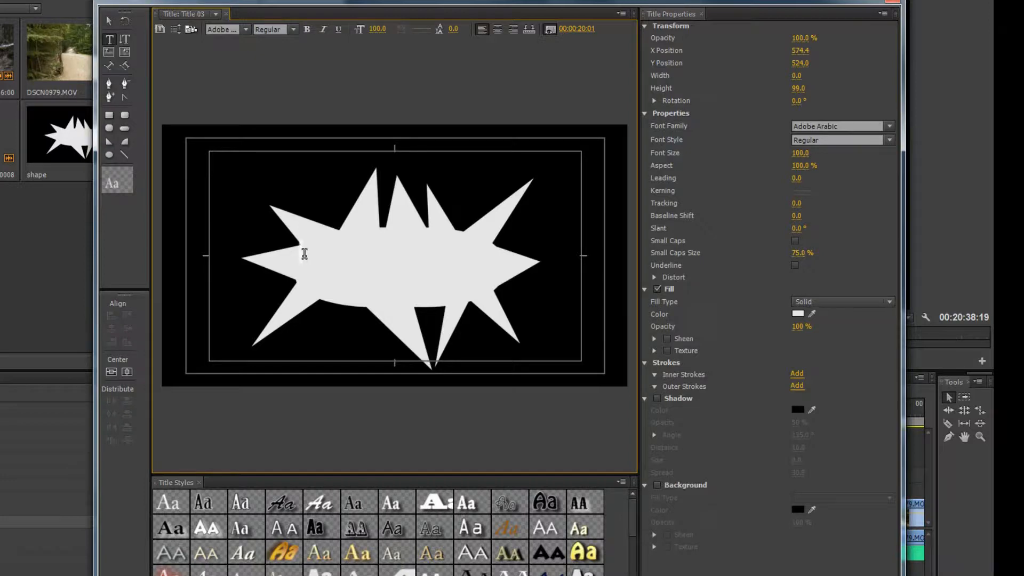
{"action": "type", "text": "KABOOM!"}
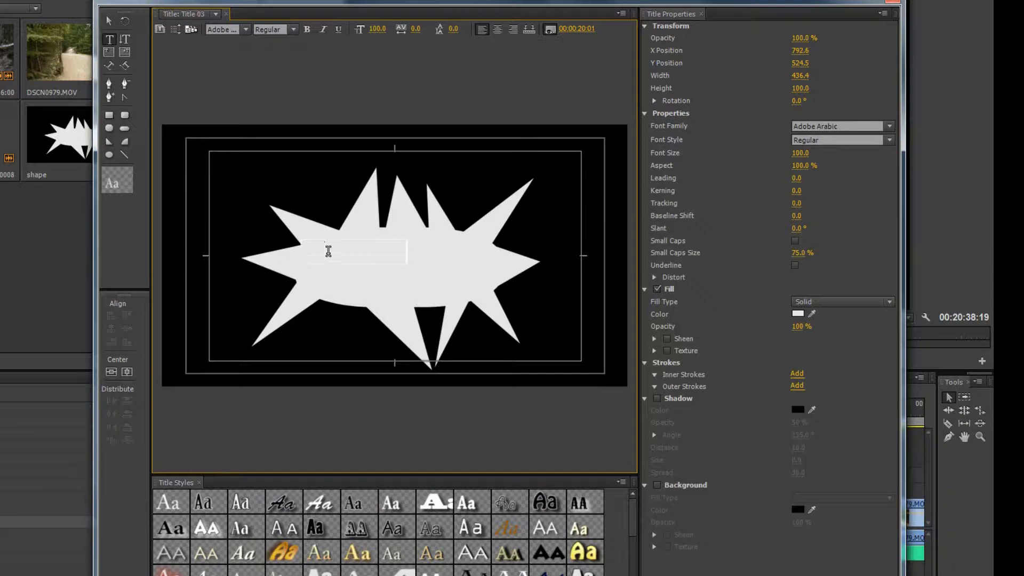
Set the fill colour of the SHREDZILLA text to red.
{"action": "left_click", "coordinate": [791, 315]}
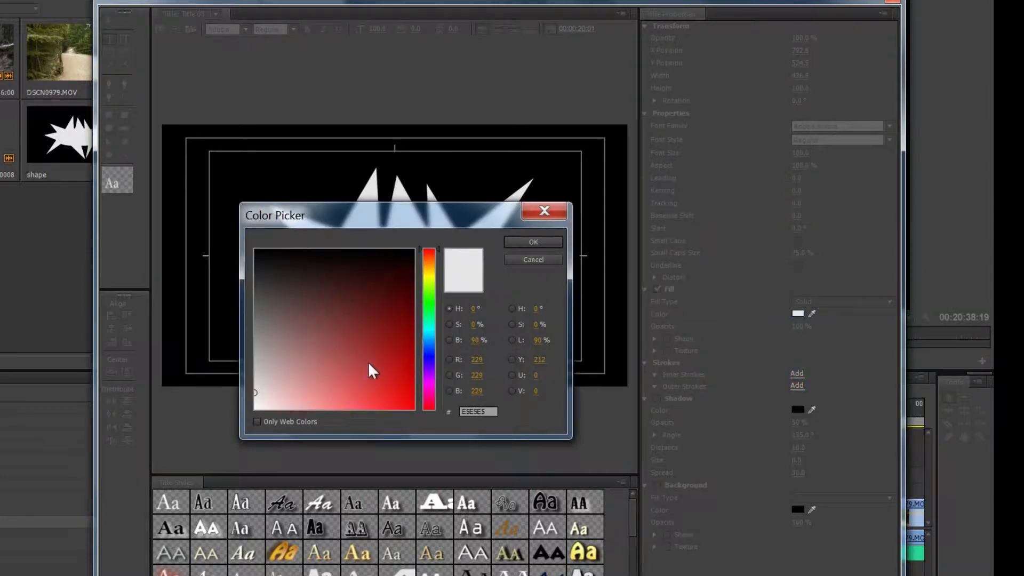
{"action": "left_click_drag", "start_coordinate": [365, 367], "coordinate": [430, 417]}
{"action": "left_click", "coordinate": [532, 259]}
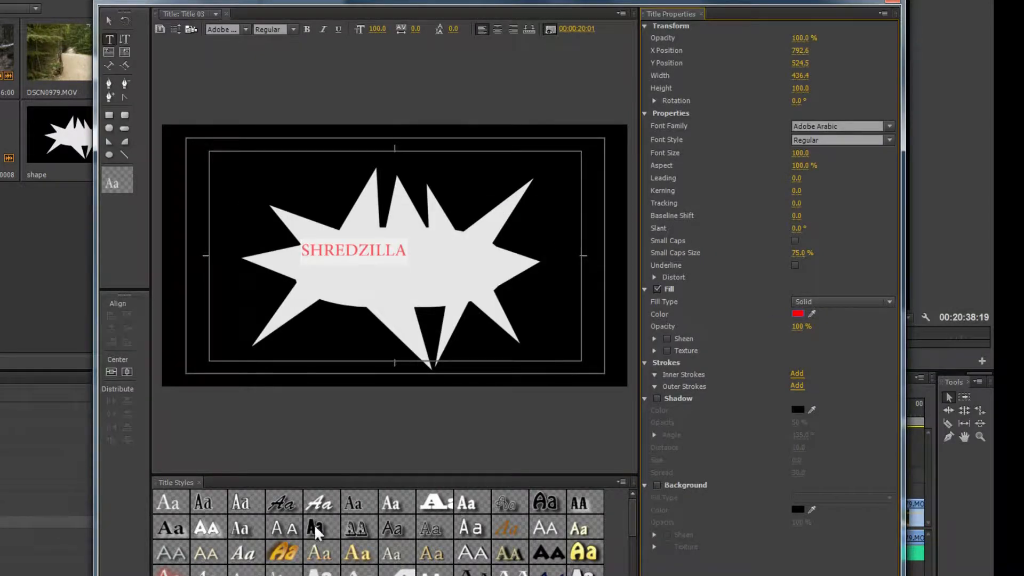
Apply the slanted gold Hobo Std title style to the SHREDZILLA text and set its font size to 111.0.
{"action": "left_click", "coordinate": [292, 543]}
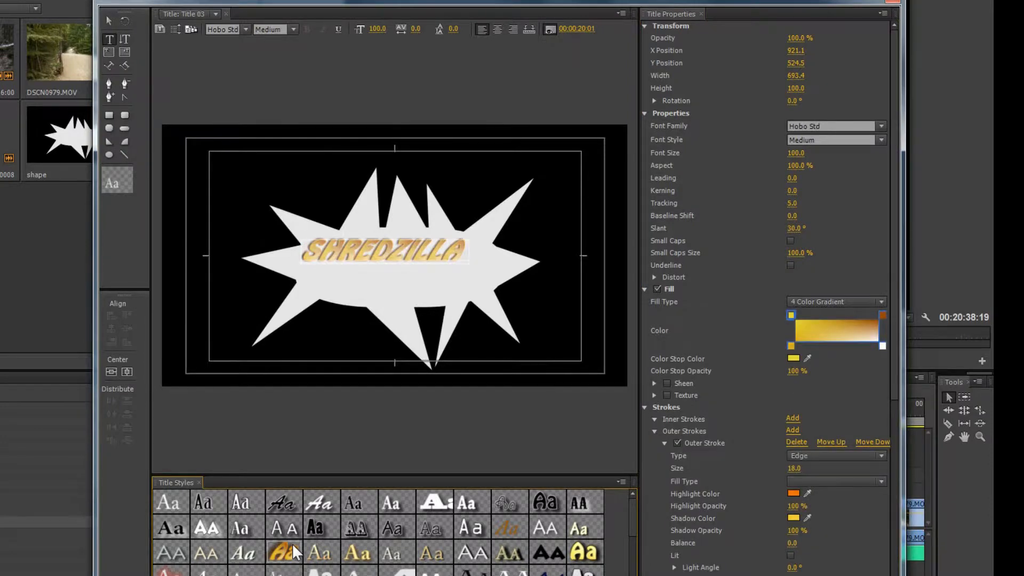
{"action": "left_click_drag", "start_coordinate": [377, 28], "coordinate": [387, 229]}
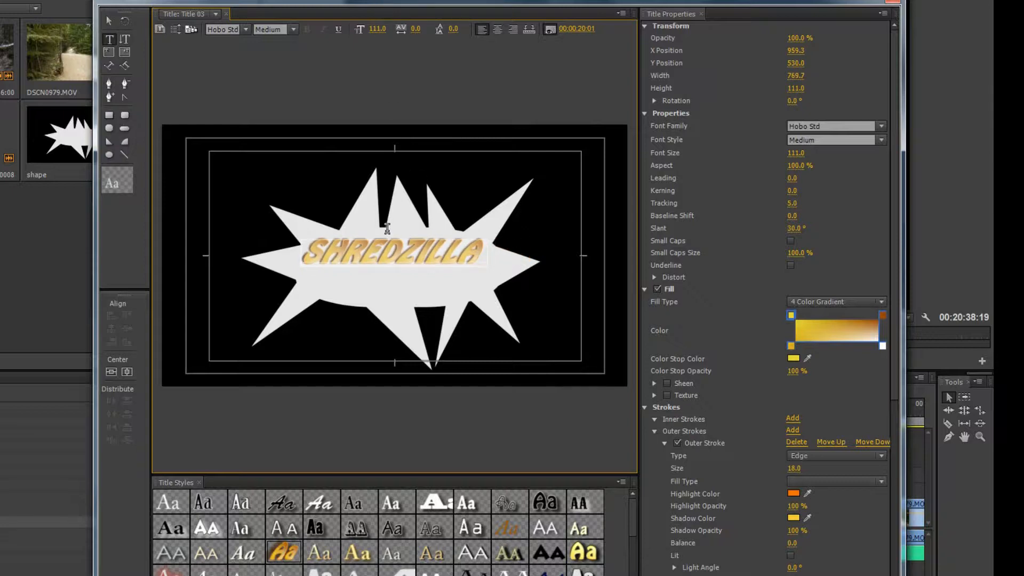
Centre the SHREDZILLA text in the frame, then shift it down to about X 958.4, Y 587.6 inside the burst.
{"action": "left_click", "coordinate": [108, 21]}
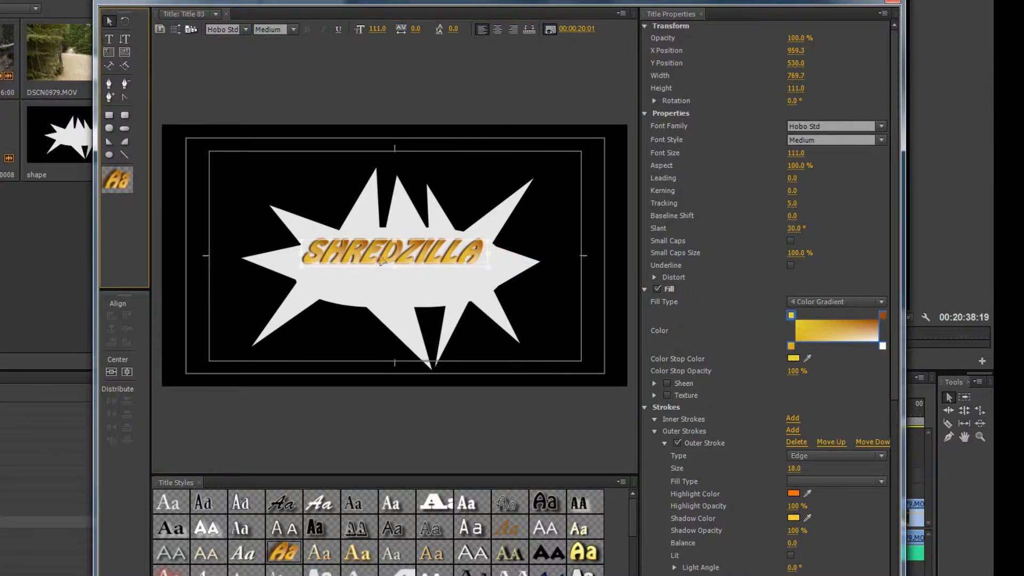
{"action": "left_click_drag", "start_coordinate": [386, 261], "coordinate": [382, 271]}
{"action": "left_click", "coordinate": [112, 372]}
{"action": "left_click", "coordinate": [126, 371]}
{"action": "left_click", "coordinate": [398, 262]}
{"action": "left_click_drag", "start_coordinate": [397, 263], "coordinate": [396, 272]}
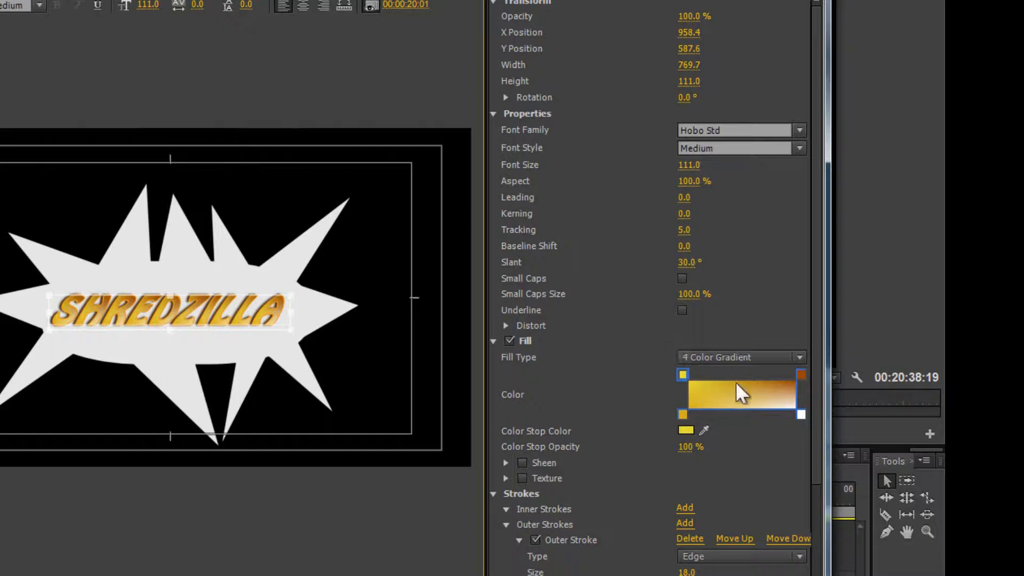
Change the upper-left stop of the text's four-colour gradient fill from yellow to blue.
{"action": "double_click", "coordinate": [713, 393]}
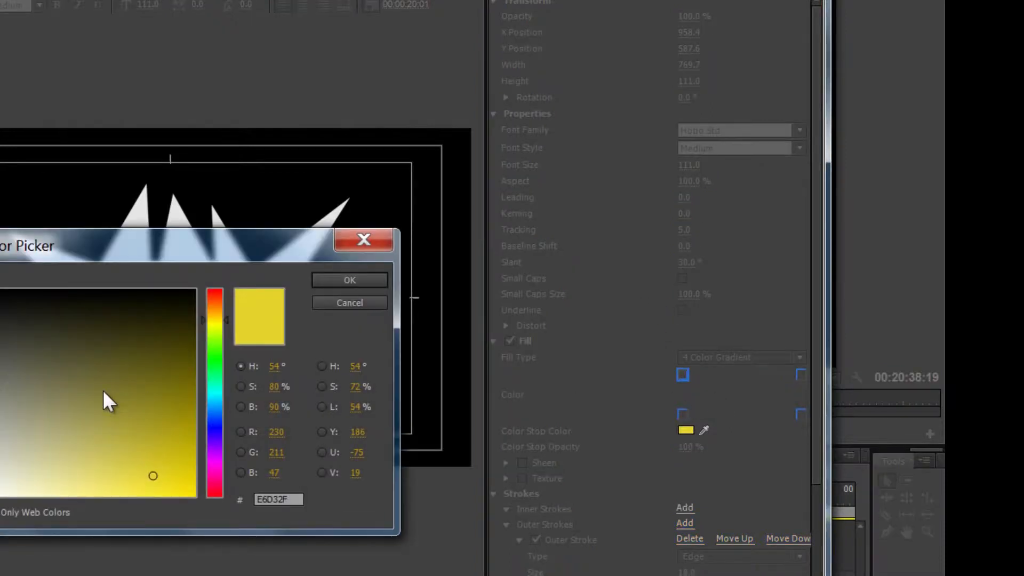
{"action": "left_click", "coordinate": [215, 397]}
{"action": "left_click", "coordinate": [187, 440]}
{"action": "left_click_drag", "start_coordinate": [186, 440], "coordinate": [172, 418]}
{"action": "left_click", "coordinate": [350, 280]}
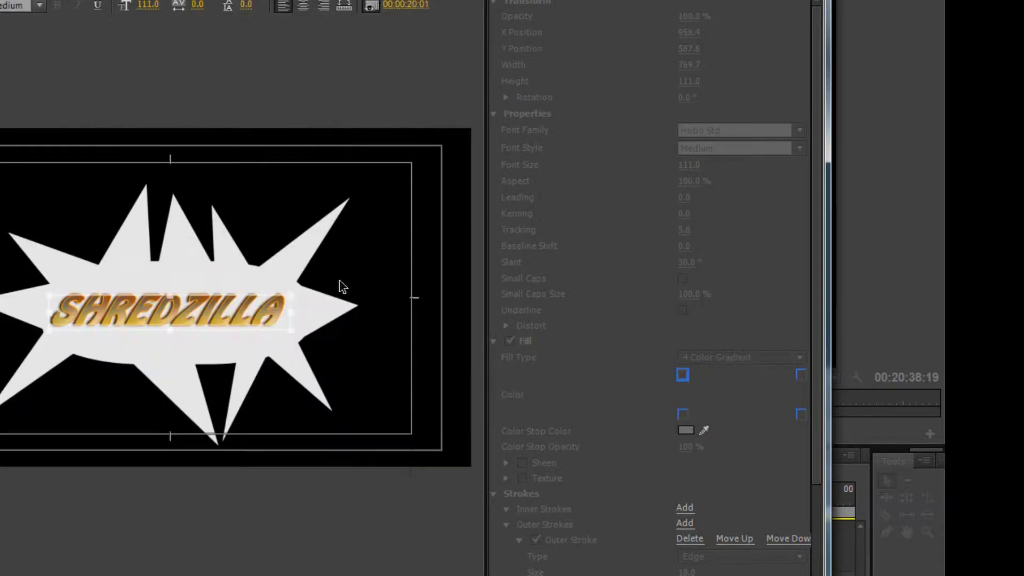
Set the lower-right stop of the text's four-colour gradient fill to grey, ADADAD.
{"action": "double_click", "coordinate": [788, 396]}
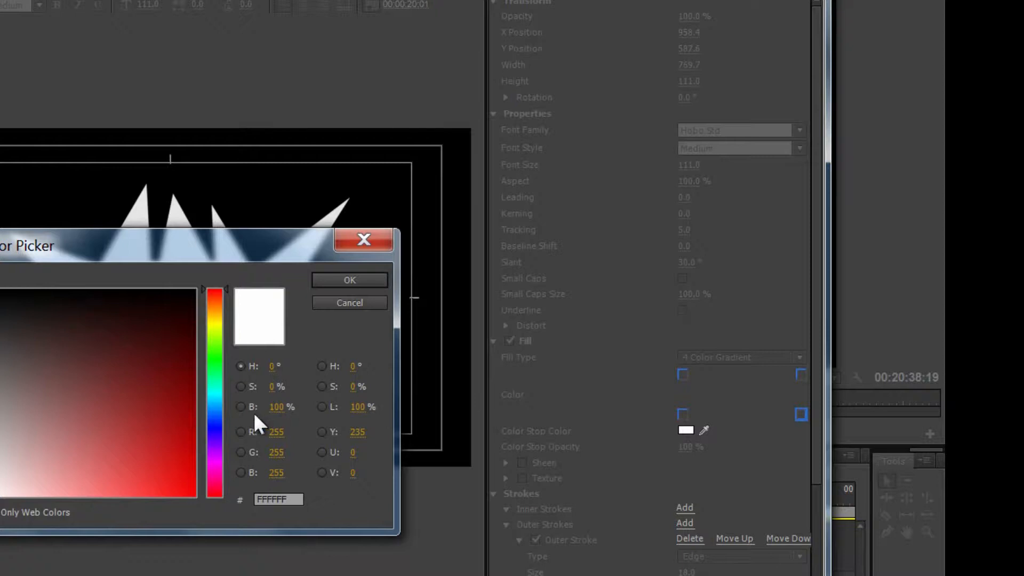
{"action": "double_click", "coordinate": [278, 499]}
{"action": "type", "text": "ADADAD"}
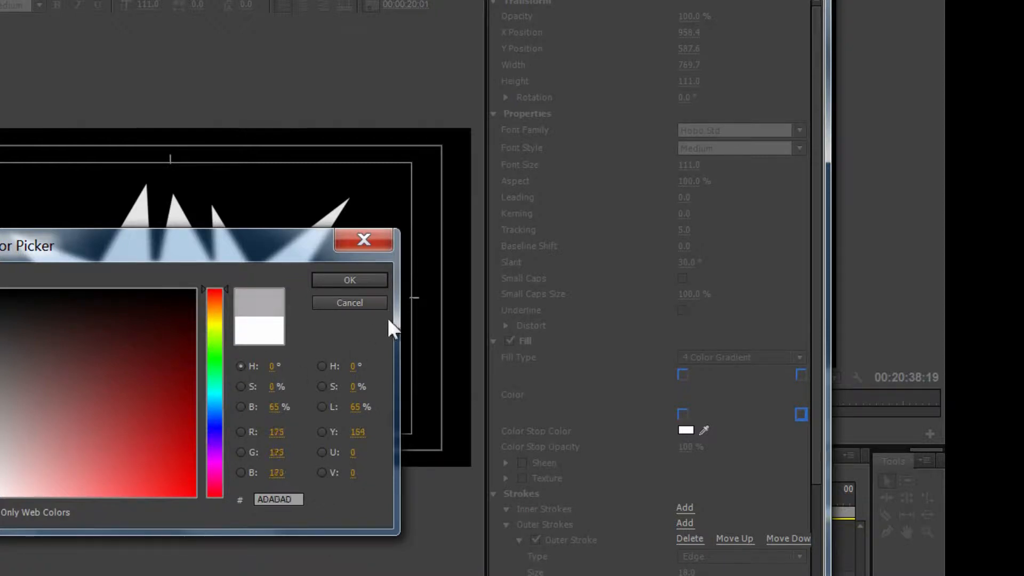
{"action": "left_click", "coordinate": [349, 280]}
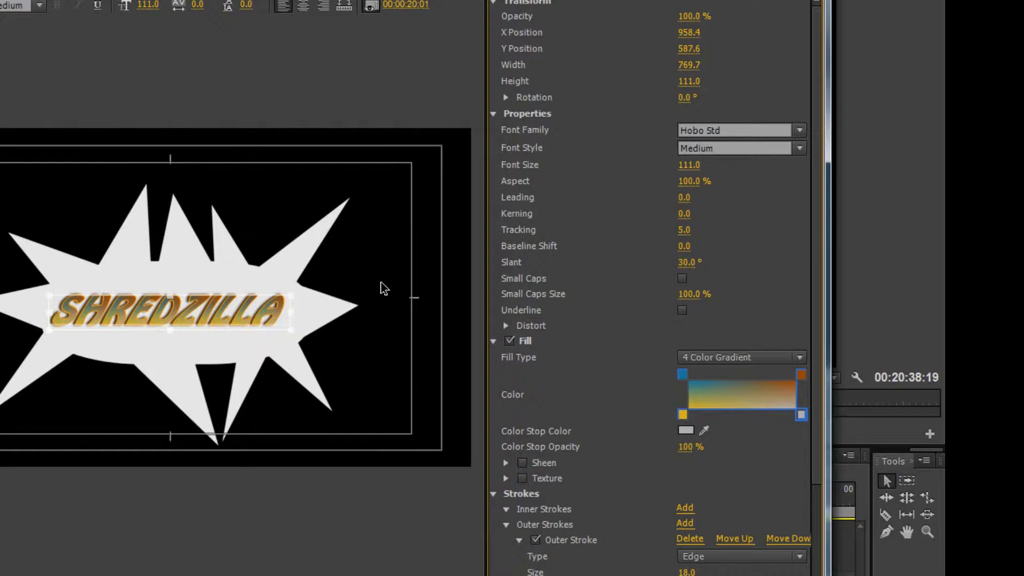
{"action": "left_click_drag", "start_coordinate": [816, 382], "coordinate": [816, 573]}
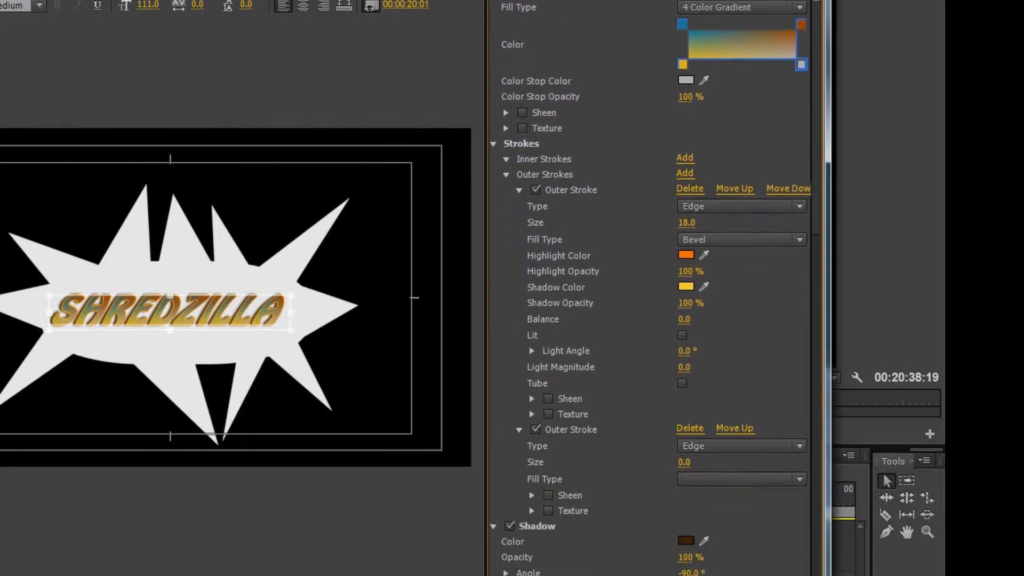
Add another outer stroke to the SHREDZILLA text, with size 20 and a solid black fill.
{"action": "left_click", "coordinate": [506, 175]}
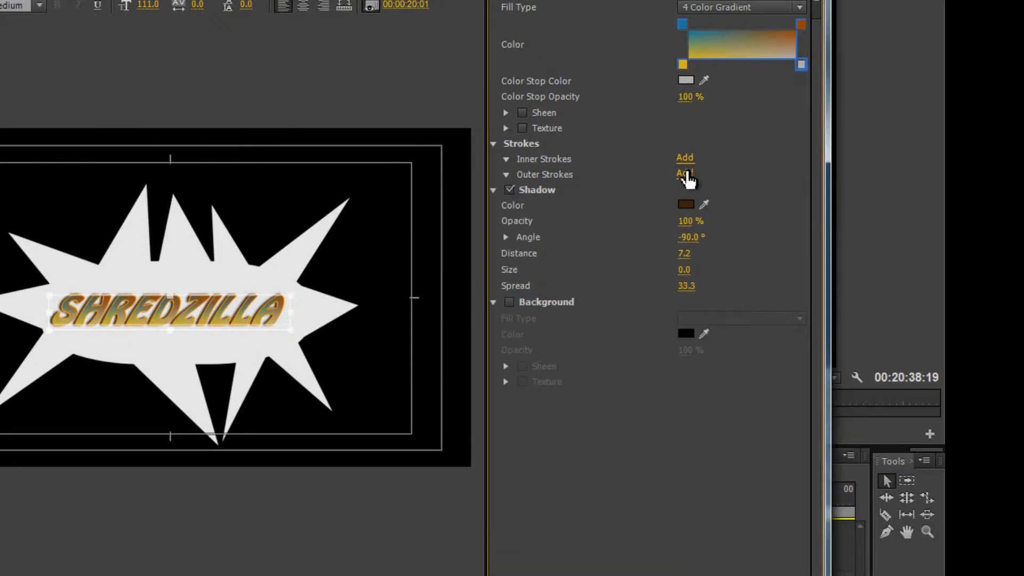
{"action": "left_click", "coordinate": [685, 173]}
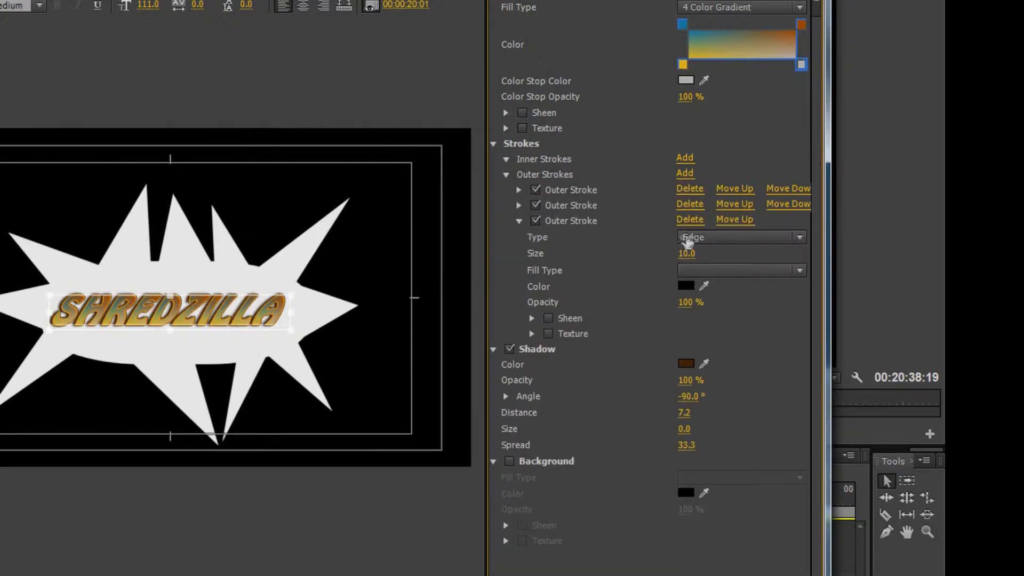
{"action": "left_click", "coordinate": [686, 253]}
{"action": "type", "text": "20"}
{"action": "key", "text": "Return"}
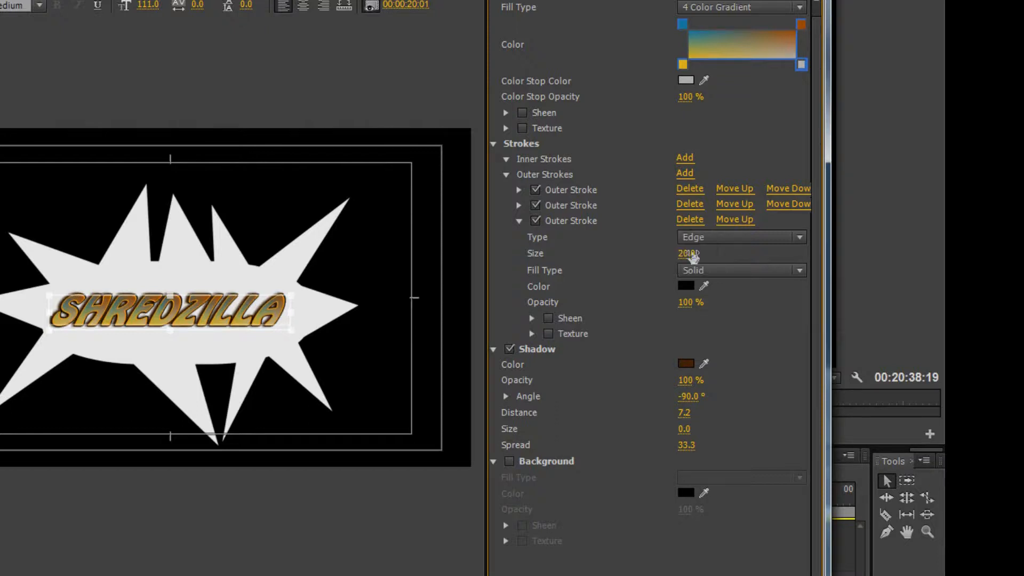
{"action": "left_click", "coordinate": [687, 287]}
{"action": "left_click", "coordinate": [220, 416]}
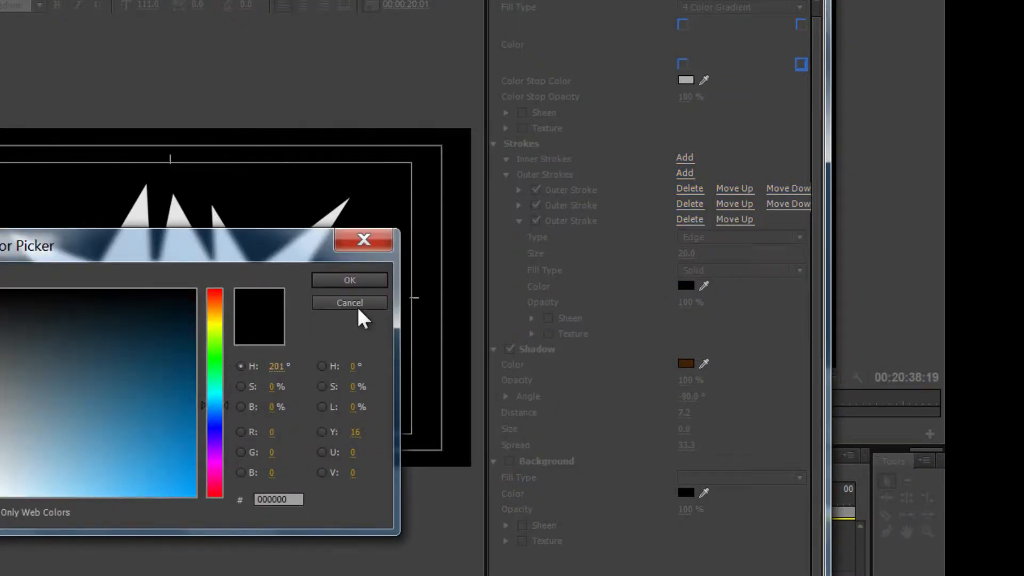
{"action": "left_click", "coordinate": [352, 281]}
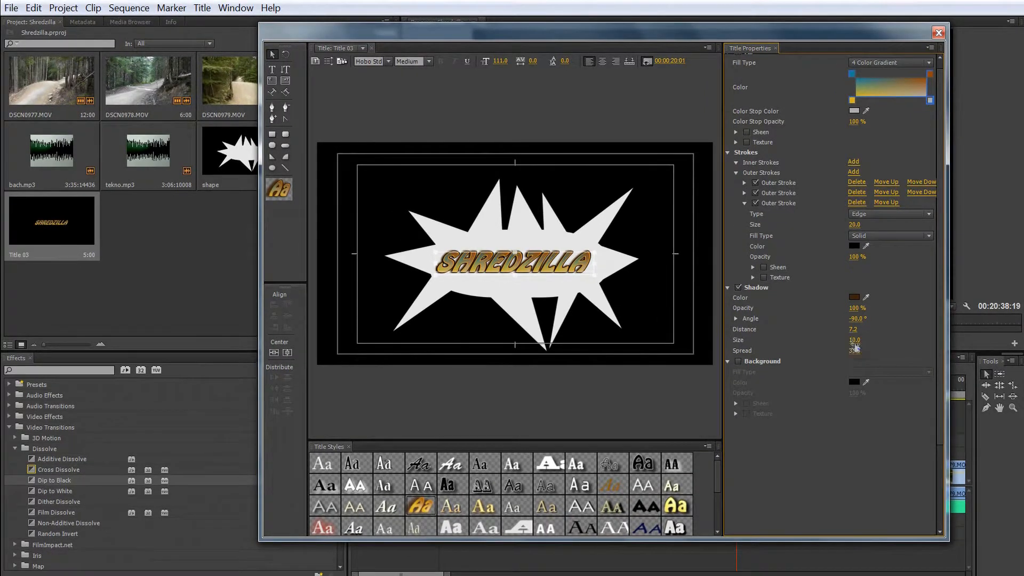
Set the SHREDZILLA text's shadow size to 40, increase its spread, and close the title editor.
{"action": "left_click_drag", "start_coordinate": [854, 341], "coordinate": [851, 344]}
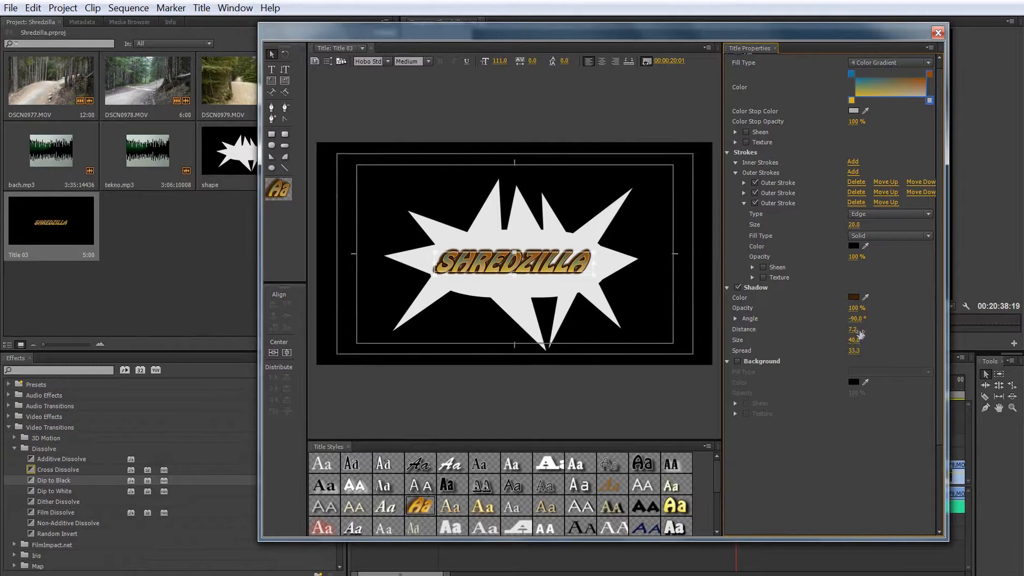
{"action": "left_click_drag", "start_coordinate": [859, 323], "coordinate": [860, 300]}
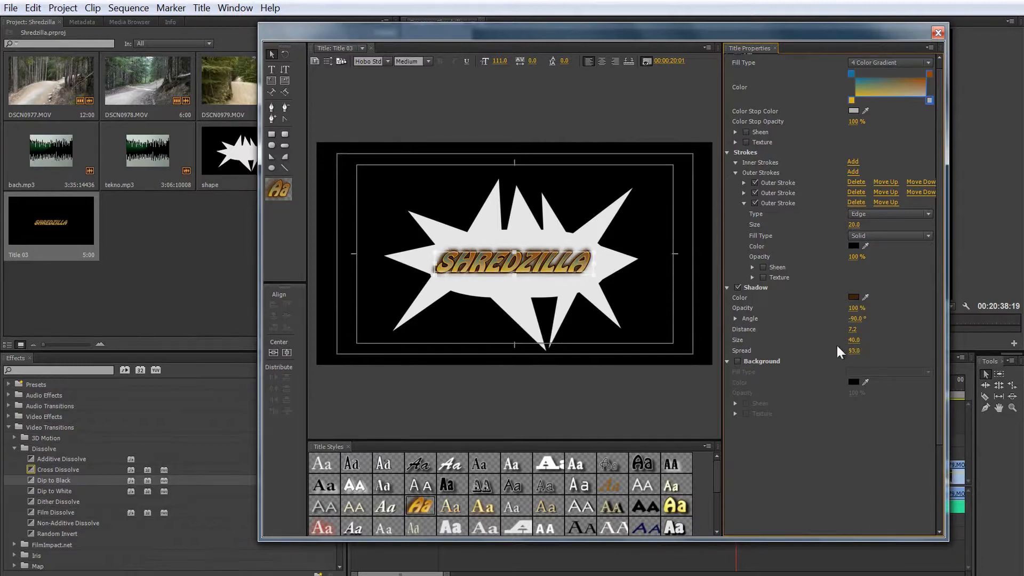
{"action": "left_click", "coordinate": [938, 34]}
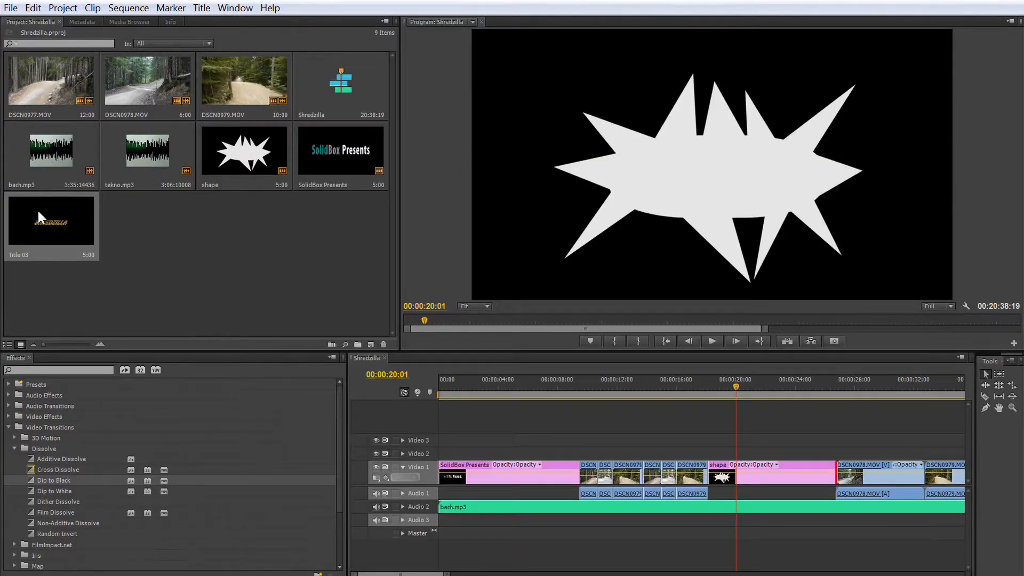
Place the Title 03 clip on Video 2 directly above the shape clip and play back that section.
{"action": "left_click_drag", "start_coordinate": [32, 215], "coordinate": [834, 453]}
{"action": "left_click", "coordinate": [679, 378]}
{"action": "key", "text": "space"}
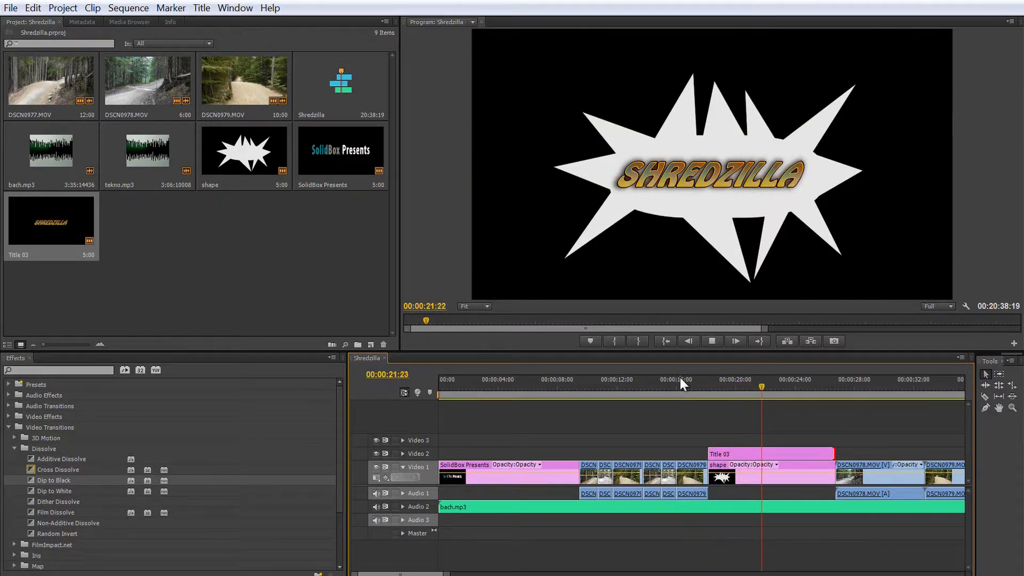
{"action": "key", "text": "space"}
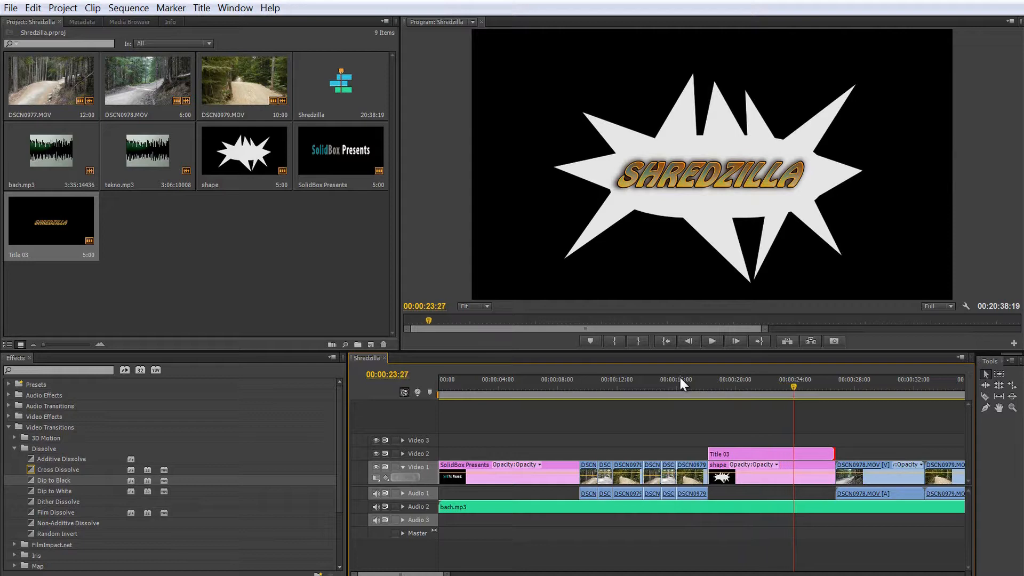
Set Title 03 to Crawl Left with Start Off Screen and End Off Screen enabled, and play back the title section.
{"action": "double_click", "coordinate": [62, 224]}
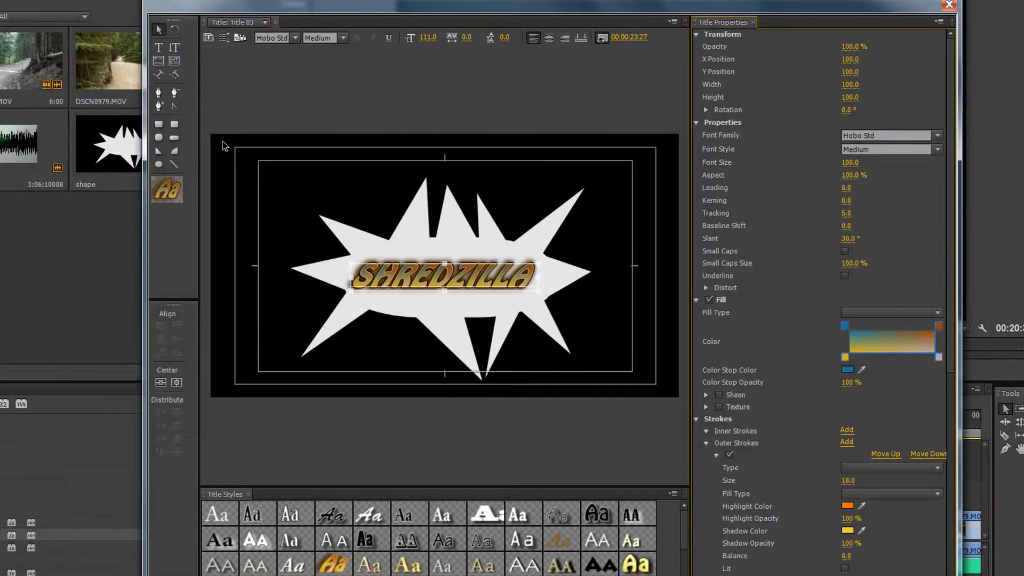
{"action": "left_click", "coordinate": [224, 37]}
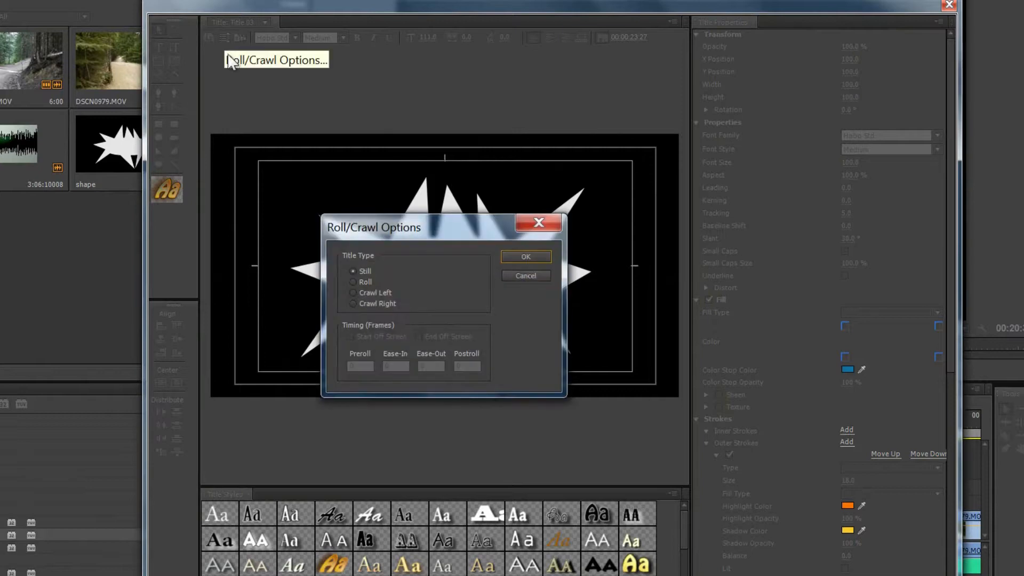
{"action": "left_click", "coordinate": [353, 294]}
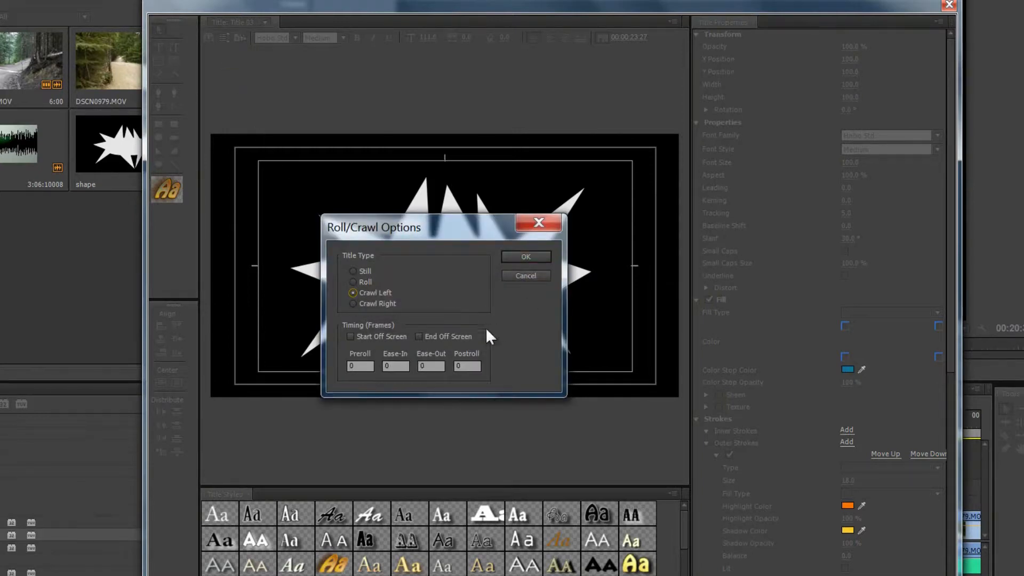
{"action": "left_click", "coordinate": [350, 336]}
{"action": "left_click", "coordinate": [418, 336]}
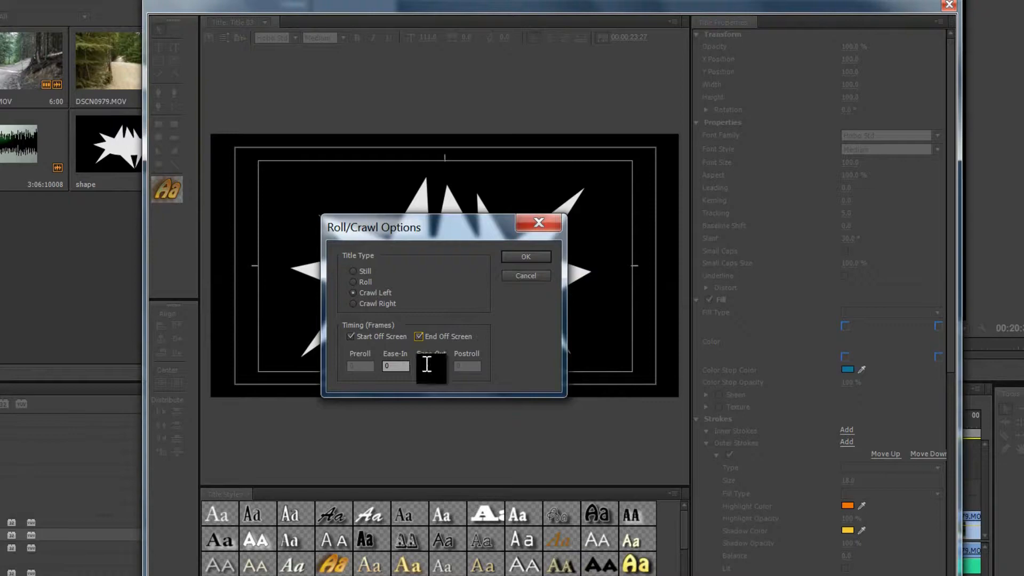
{"action": "left_click", "coordinate": [512, 256]}
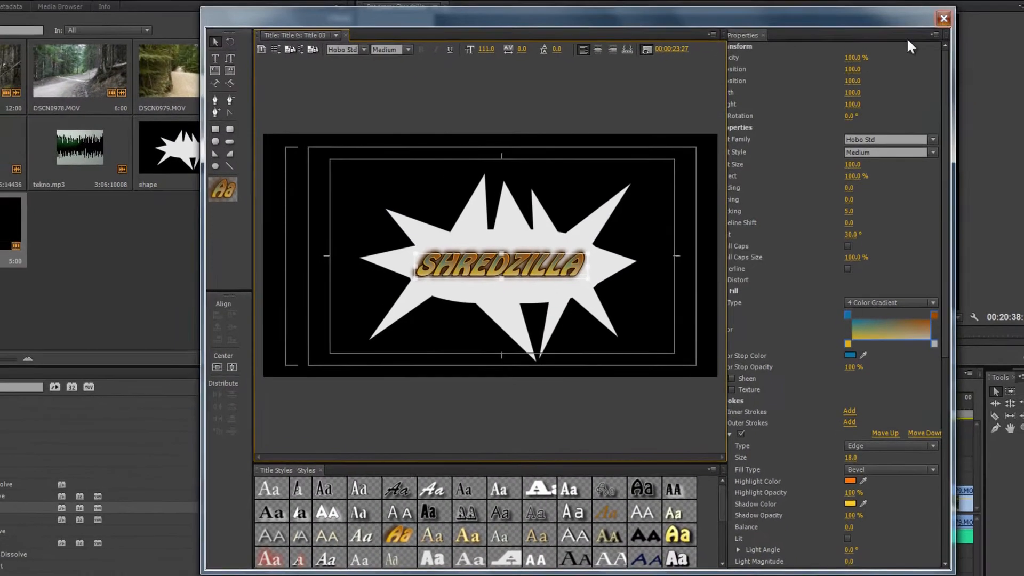
{"action": "left_click", "coordinate": [944, 17]}
{"action": "left_click", "coordinate": [689, 379]}
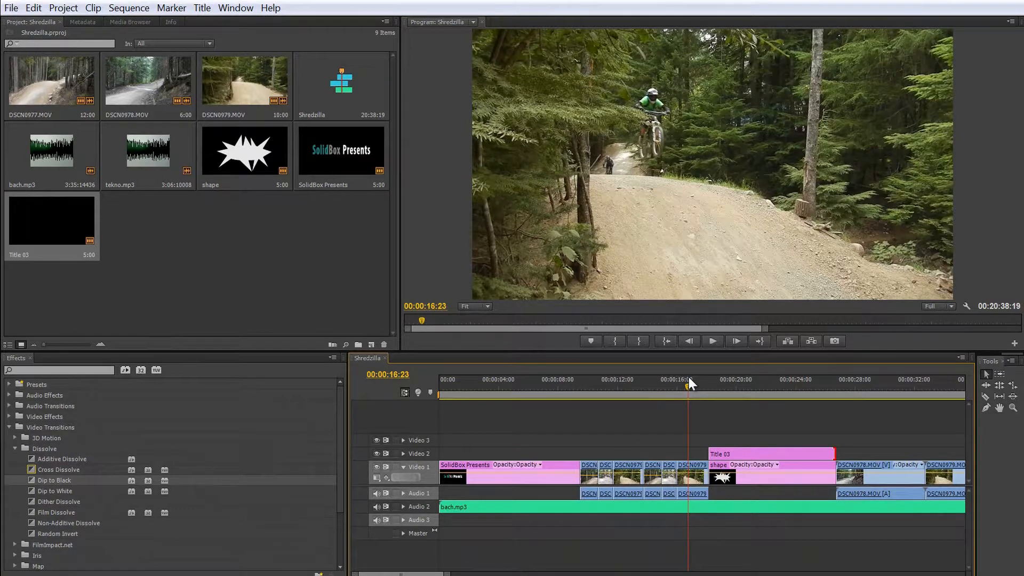
{"action": "key", "text": "space"}
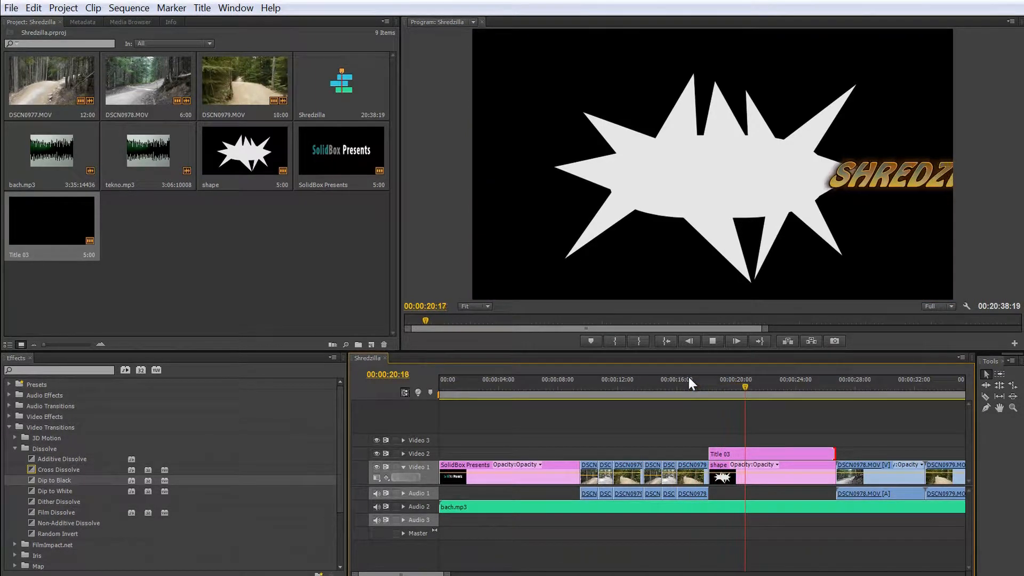
{"action": "key", "text": "space"}
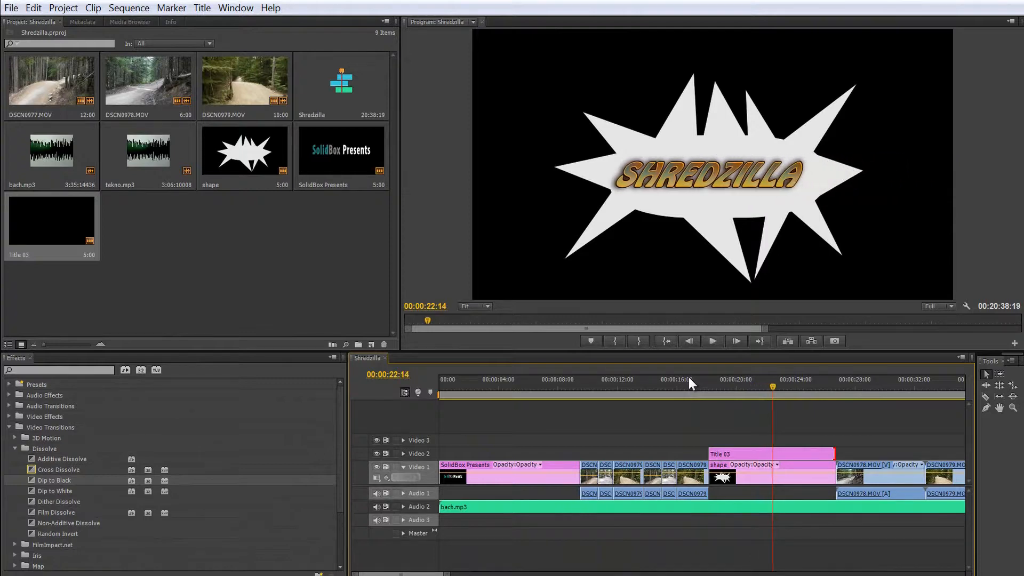
{"action": "left_click_drag", "start_coordinate": [771, 386], "coordinate": [801, 392]}
Set the shape title to Crawl Right, starting and ending off screen, and play back both titles together.
{"action": "double_click", "coordinate": [244, 152]}
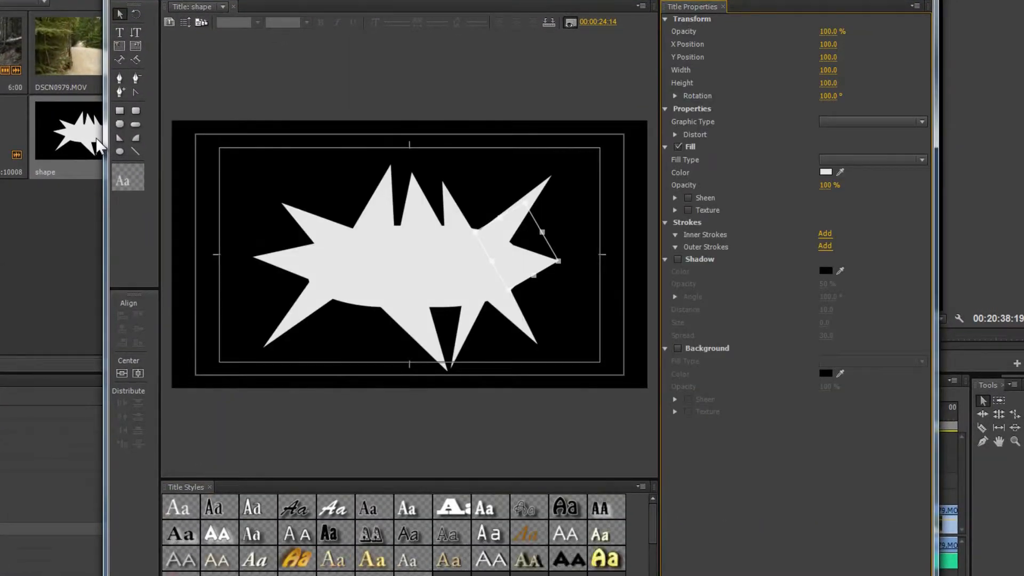
{"action": "left_click", "coordinate": [189, 23]}
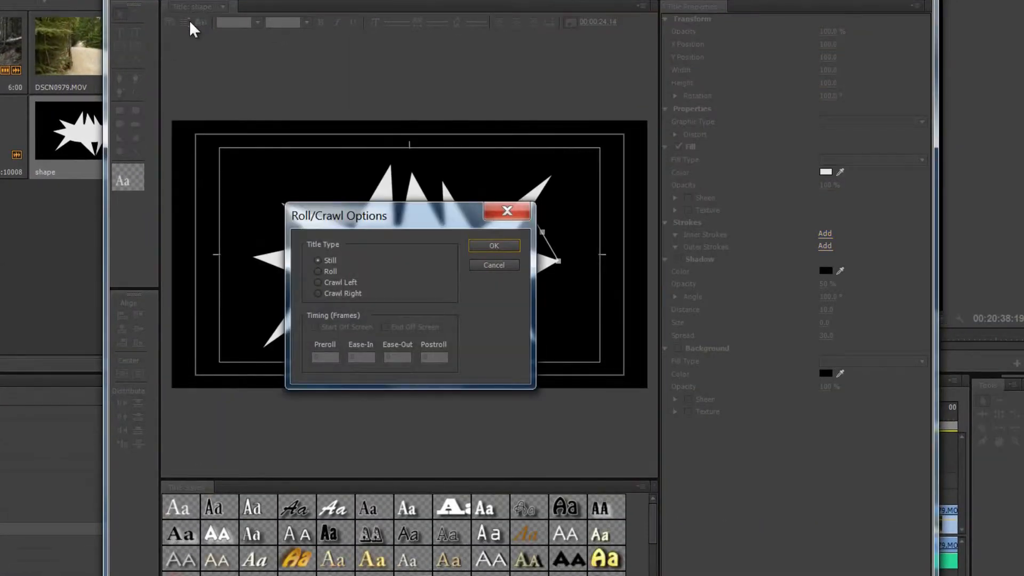
{"action": "left_click", "coordinate": [318, 293]}
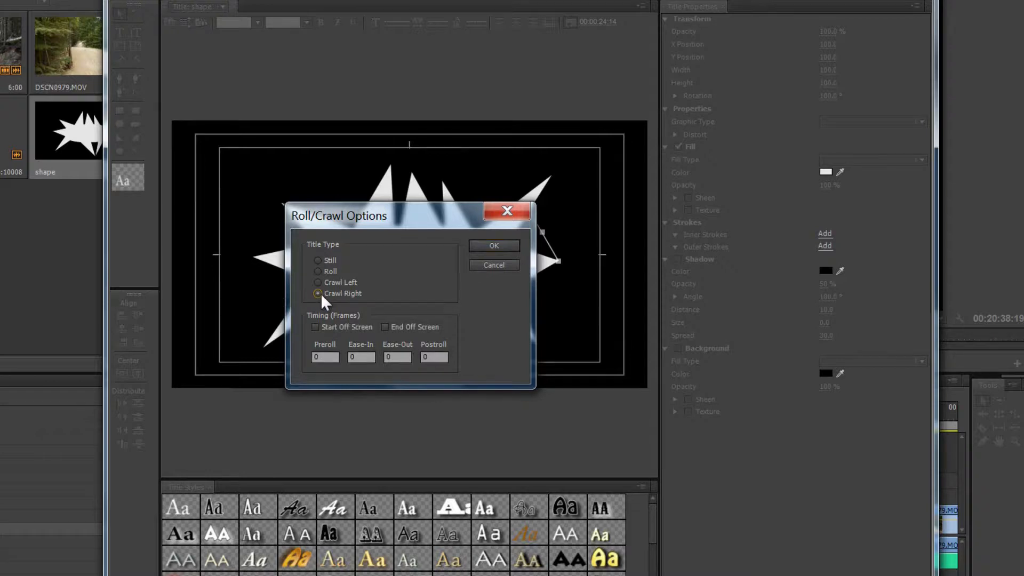
{"action": "left_click", "coordinate": [316, 327]}
{"action": "left_click", "coordinate": [384, 327]}
{"action": "left_click", "coordinate": [490, 245]}
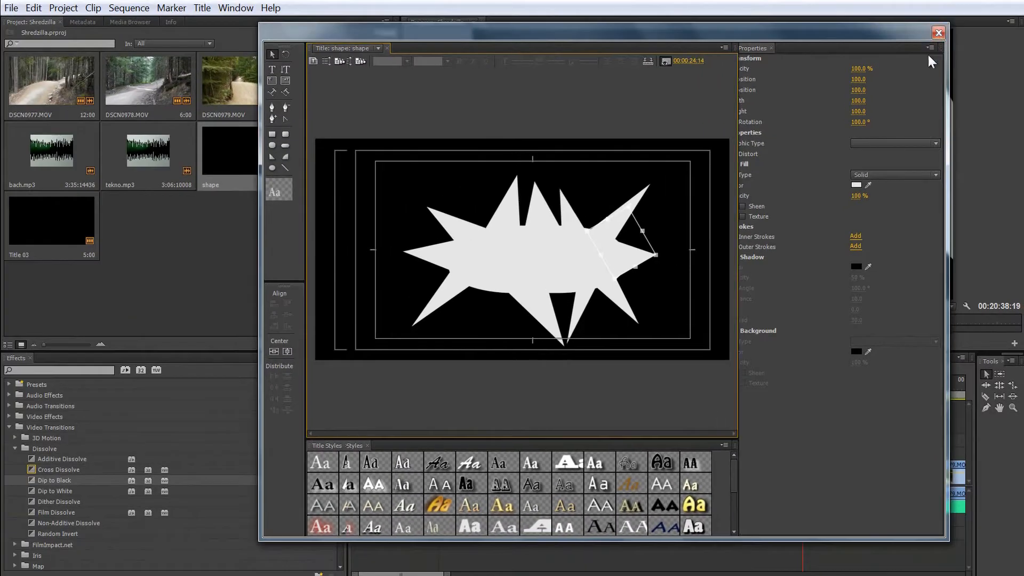
{"action": "left_click", "coordinate": [931, 60]}
{"action": "left_click", "coordinate": [689, 382]}
{"action": "key", "text": "space"}
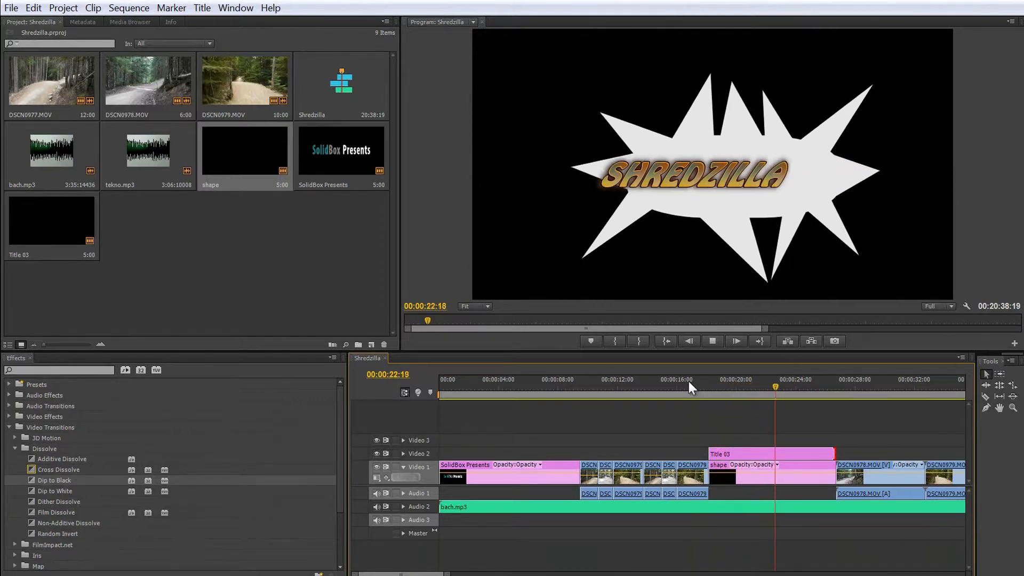
{"action": "key", "text": "space"}
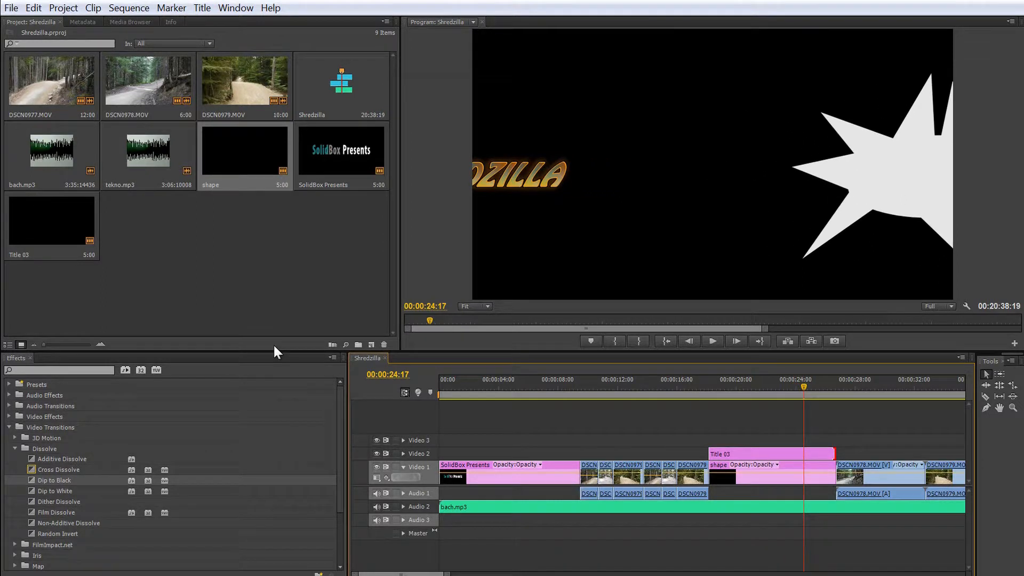
Disable End Off Screen in the crawl options of Title 03 and close its editor.
{"action": "double_click", "coordinate": [65, 227]}
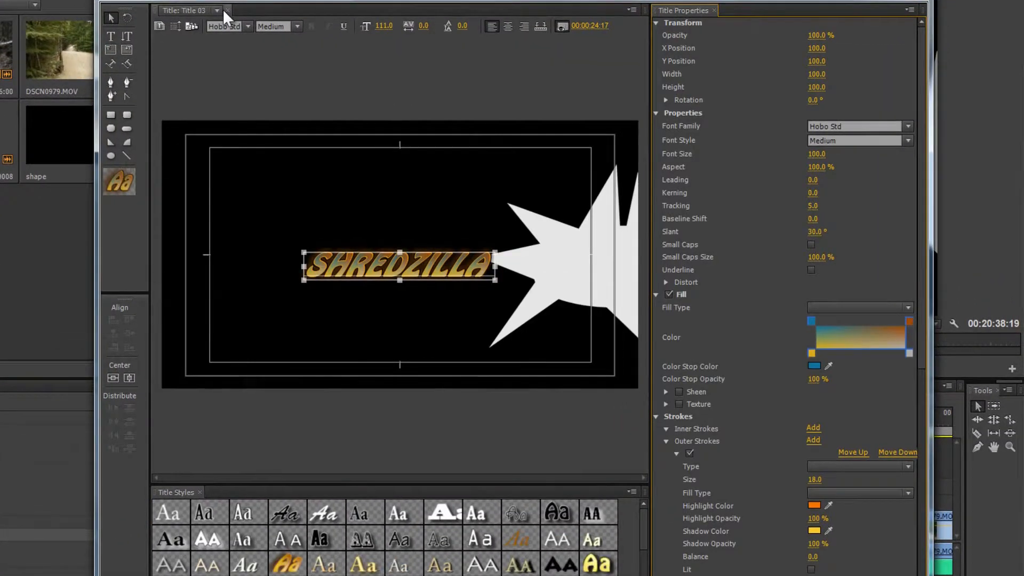
{"action": "left_click", "coordinate": [178, 30]}
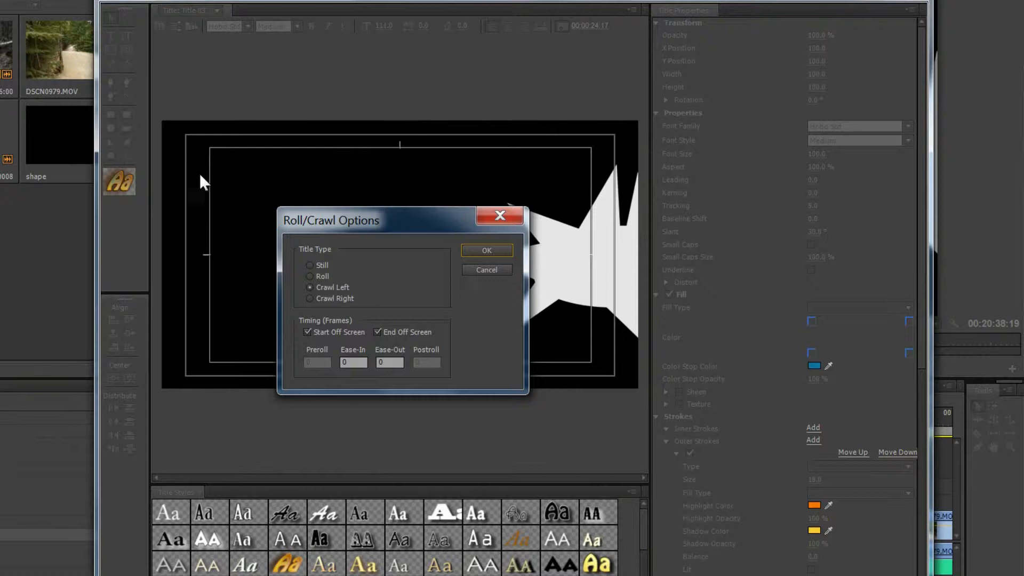
{"action": "left_click", "coordinate": [377, 333]}
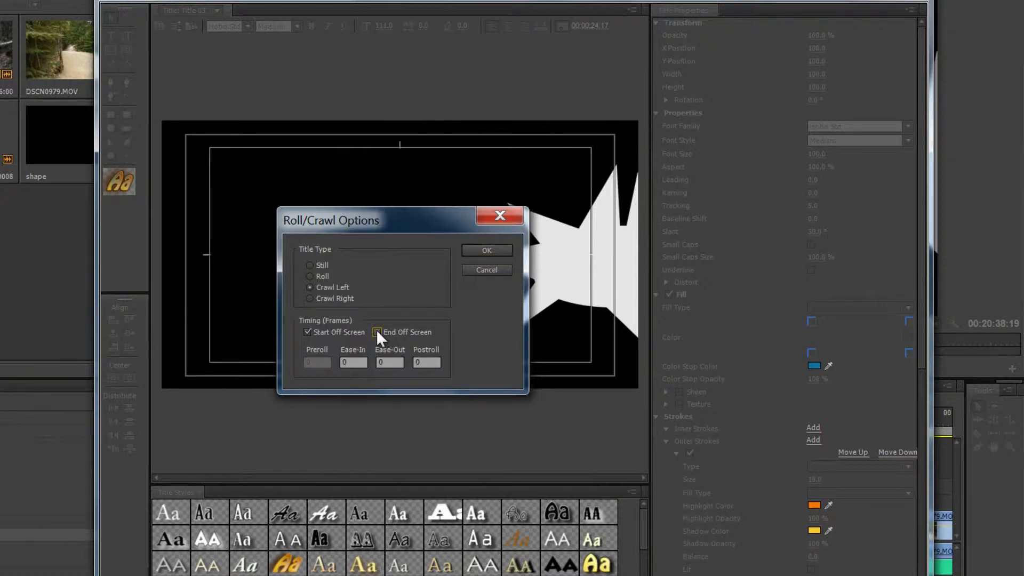
{"action": "left_click", "coordinate": [488, 251]}
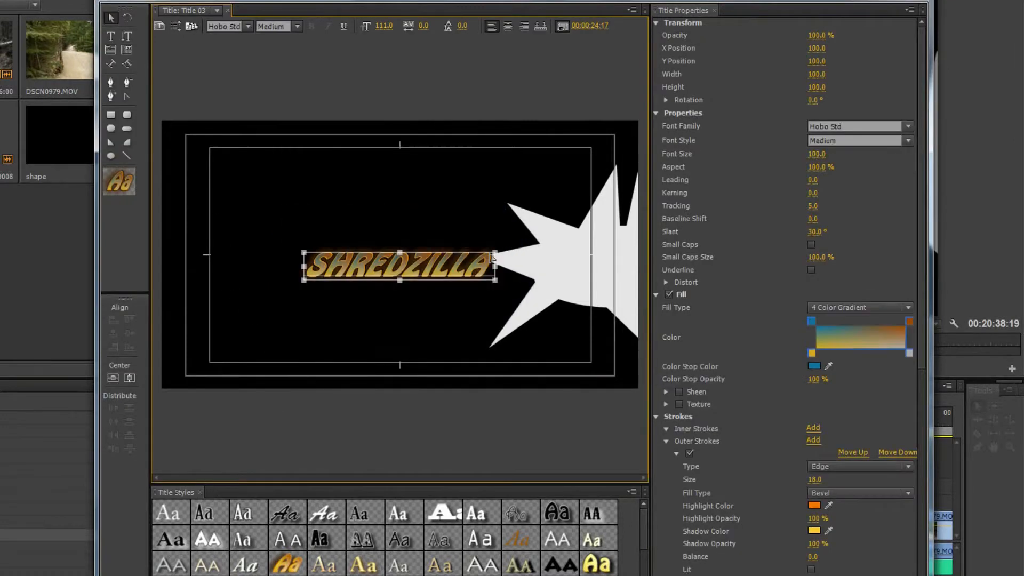
{"action": "left_click", "coordinate": [918, 4]}
Disable End Off Screen for the shape title's right crawl and play back the title section.
{"action": "double_click", "coordinate": [77, 144]}
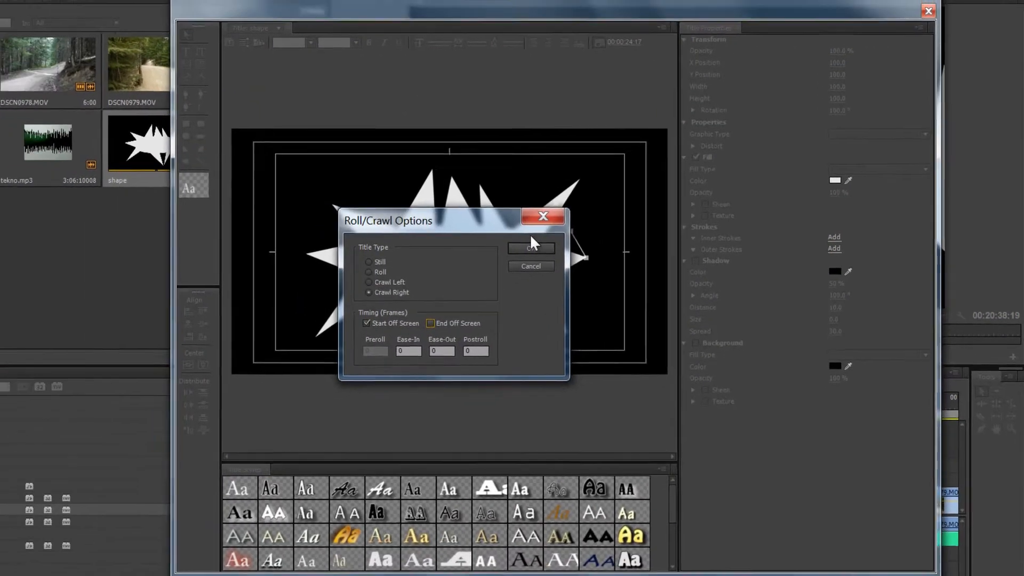
{"action": "left_click", "coordinate": [486, 251]}
{"action": "left_click", "coordinate": [938, 32]}
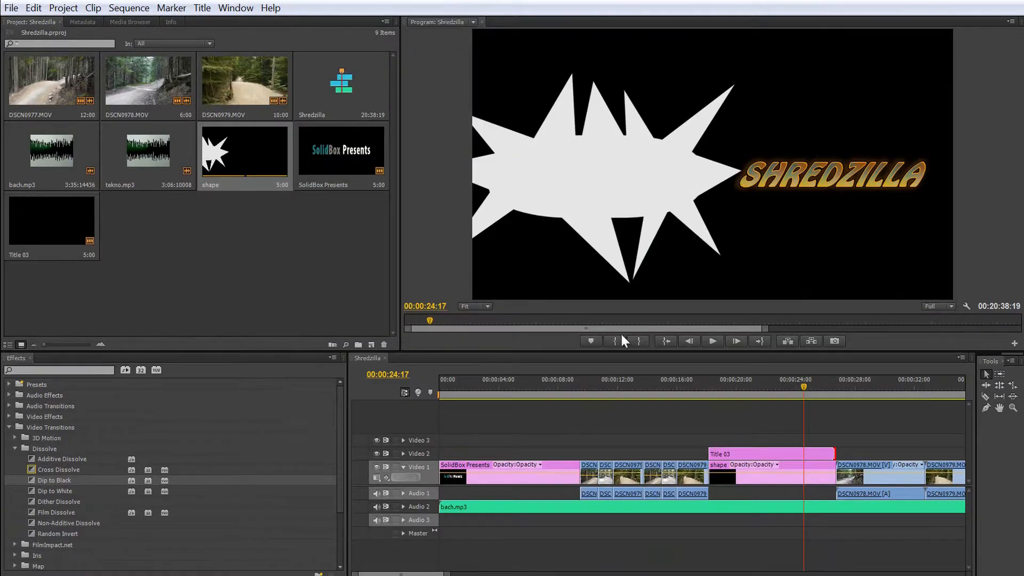
{"action": "left_click", "coordinate": [698, 379]}
{"action": "key", "text": "space"}
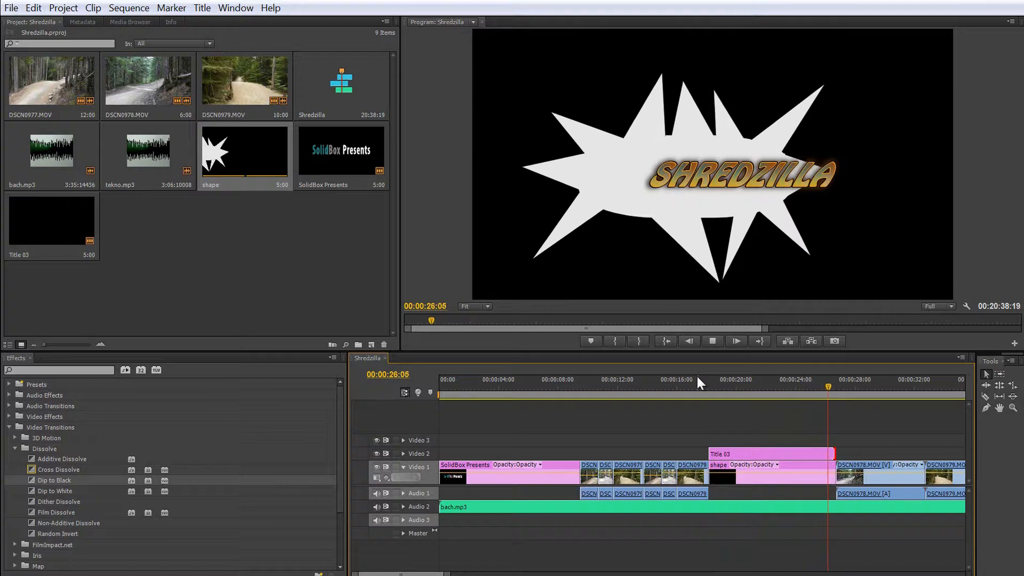
{"action": "key", "text": "space"}
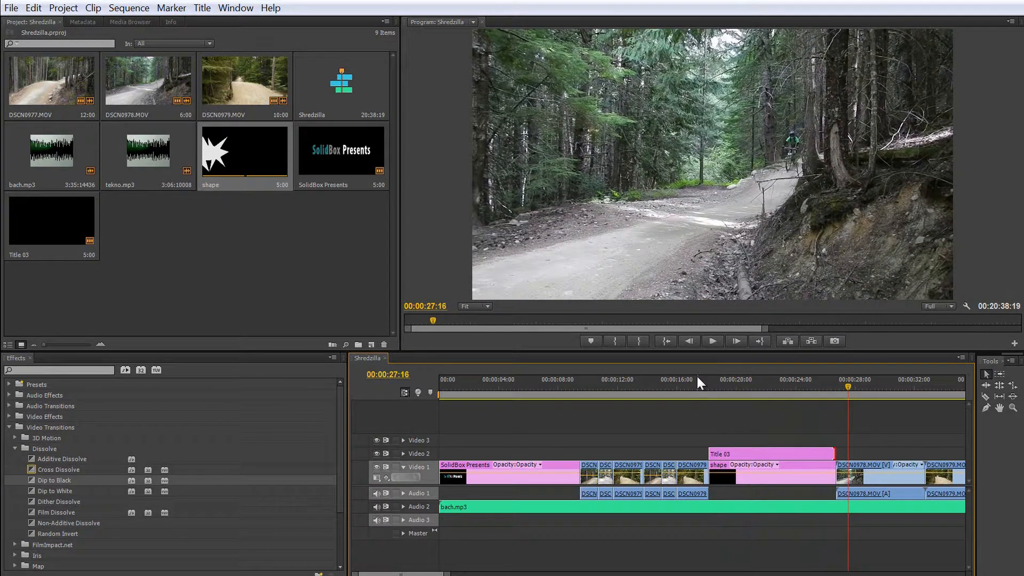
Enter a Postroll frame count in the crawl options of Title 03 and close its editor.
{"action": "double_click", "coordinate": [62, 226]}
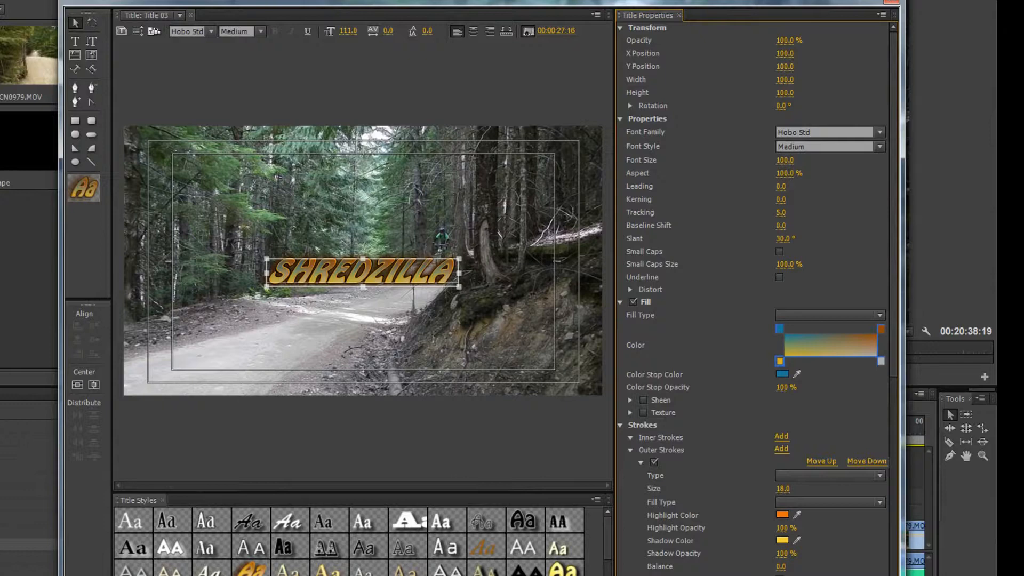
{"action": "left_click", "coordinate": [140, 31]}
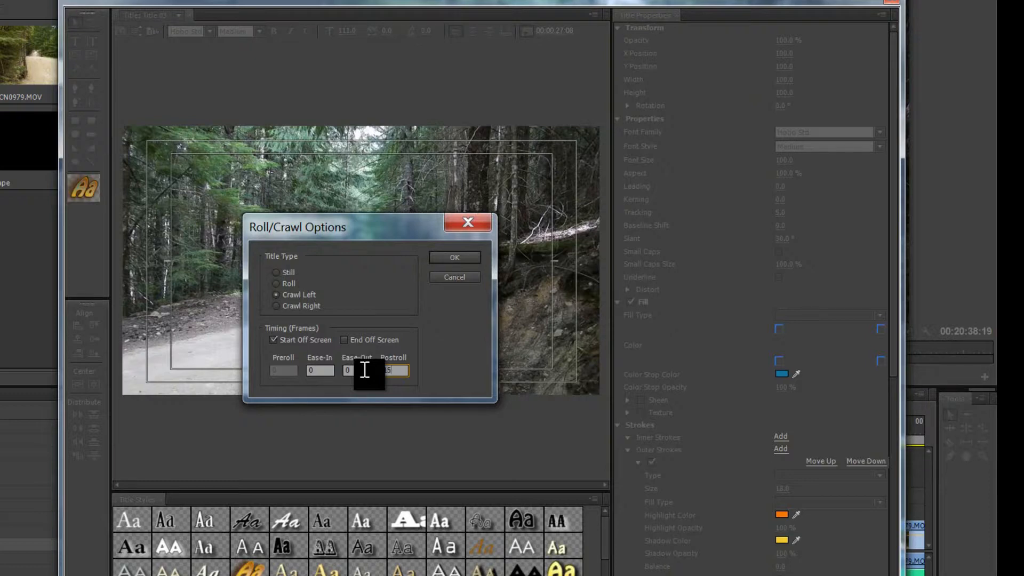
{"action": "type", "text": "0"}
{"action": "left_click", "coordinate": [453, 258]}
{"action": "left_click", "coordinate": [892, 3]}
Enter a Postroll frame count in the shape title's crawl options, close its editor and play back the title section.
{"action": "double_click", "coordinate": [26, 130]}
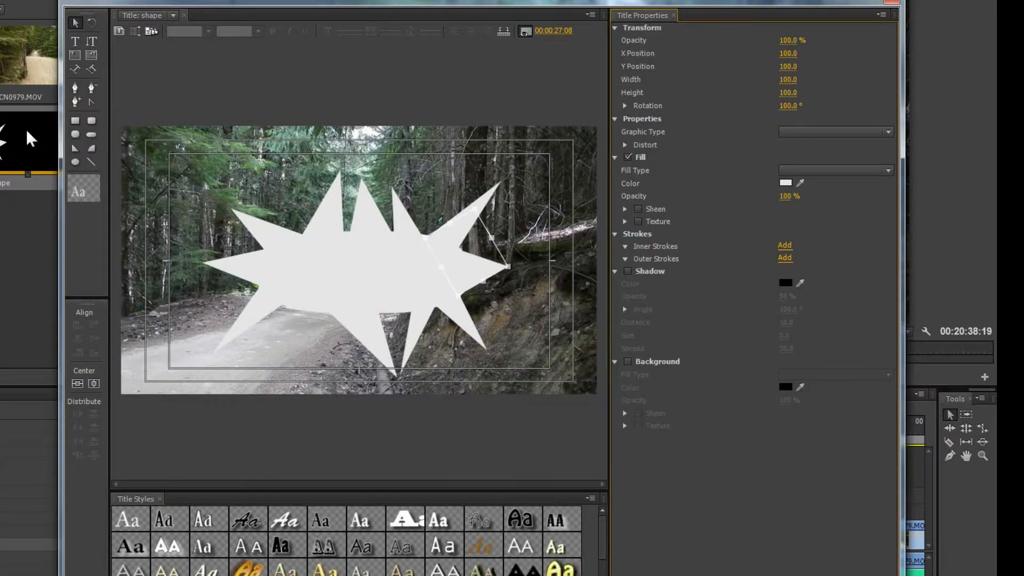
{"action": "left_click", "coordinate": [134, 30]}
{"action": "double_click", "coordinate": [393, 370]}
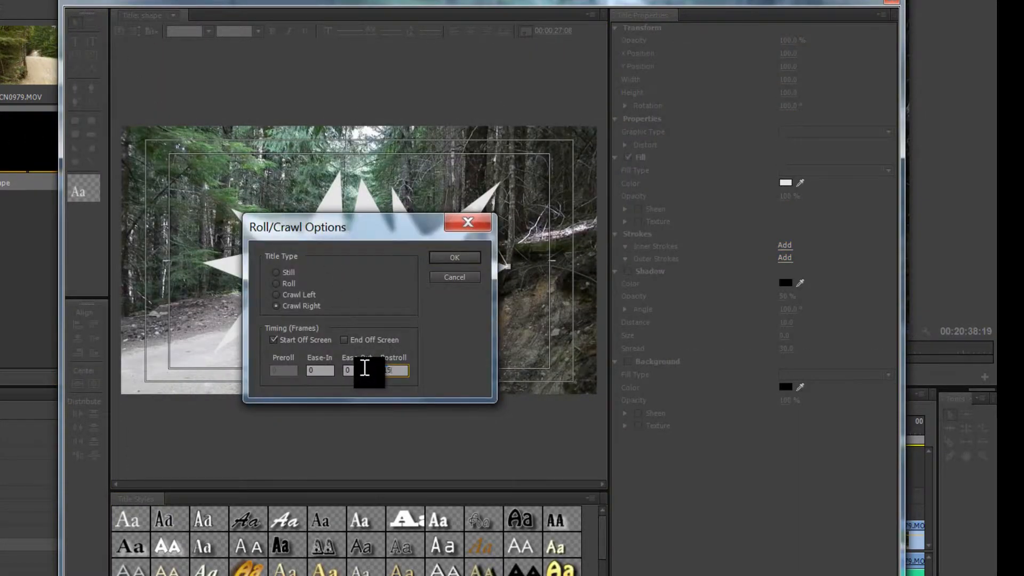
{"action": "key", "text": "Return"}
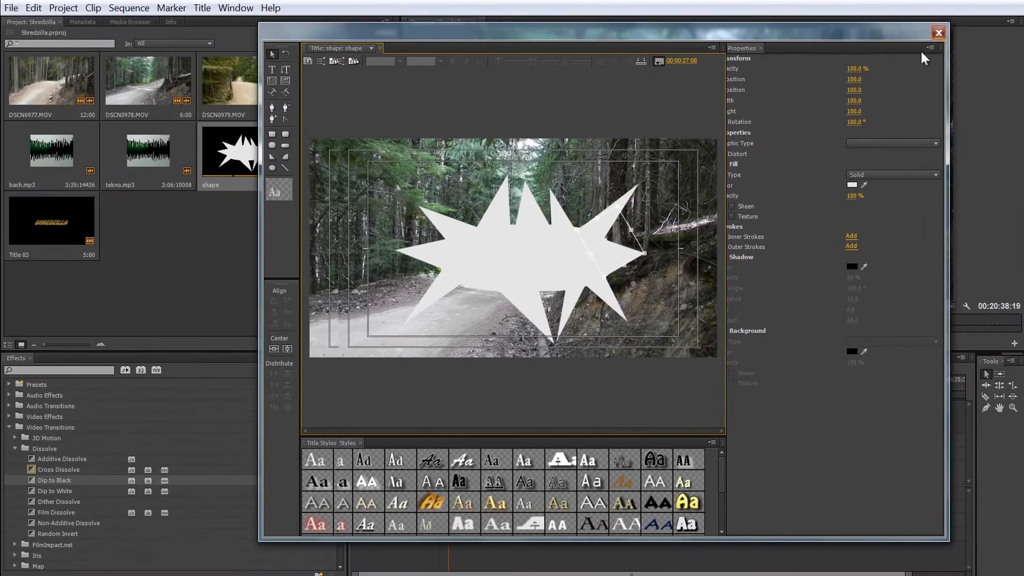
{"action": "left_click", "coordinate": [938, 32]}
{"action": "left_click", "coordinate": [444, 571]}
{"action": "key", "text": "Up"}
{"action": "key", "text": "space"}
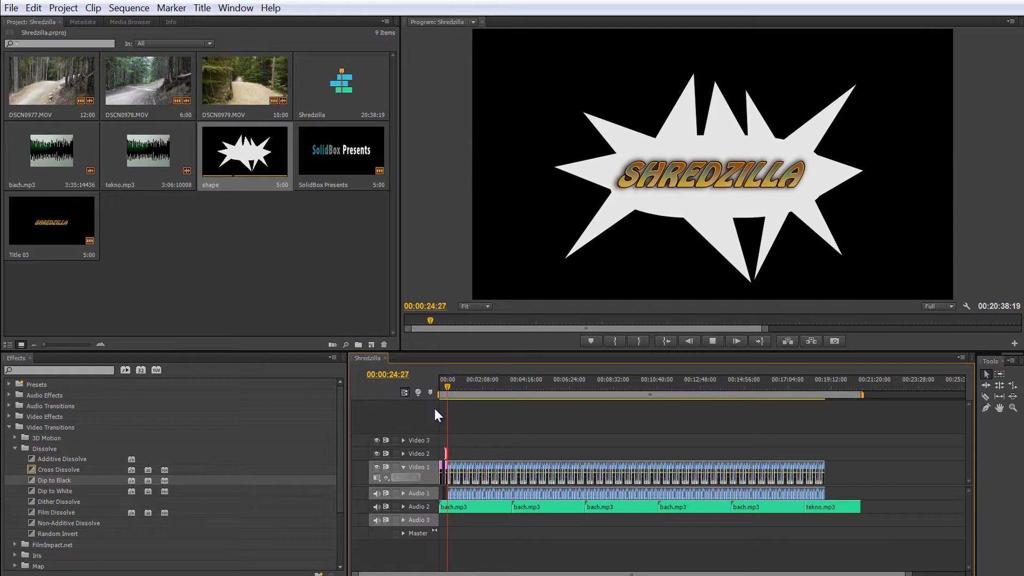
{"action": "key", "text": "Down"}
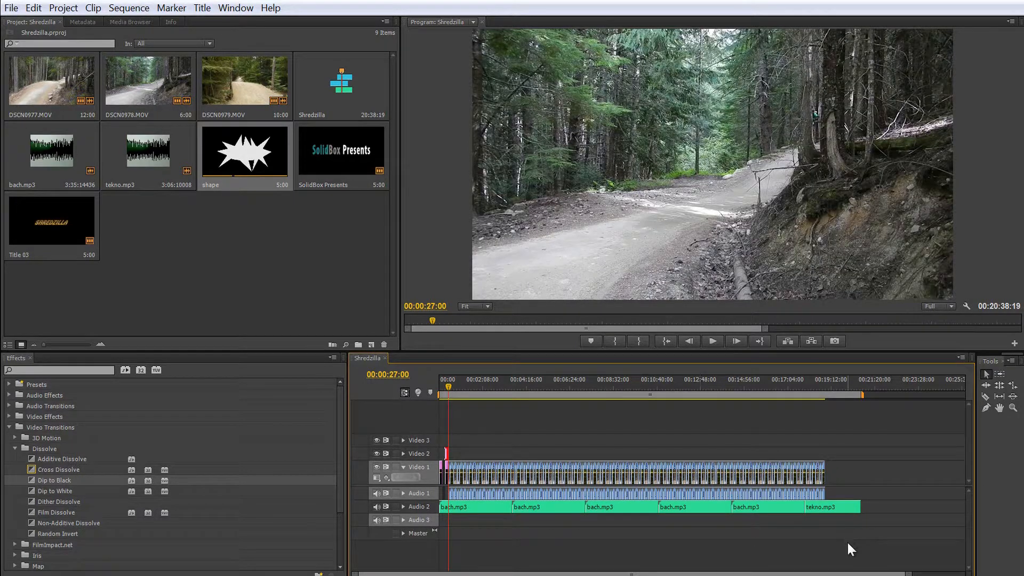
Add the Dip to White transition to the ends of the Title 03 and shape clips and play back the section.
{"action": "left_click_drag", "start_coordinate": [906, 573], "coordinate": [397, 511]}
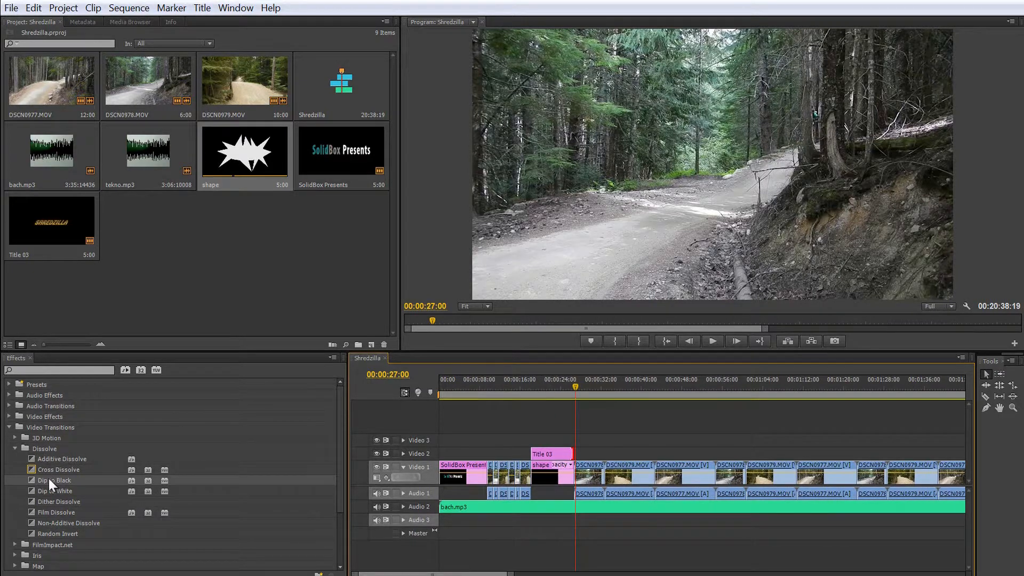
{"action": "left_click_drag", "start_coordinate": [41, 489], "coordinate": [532, 481]}
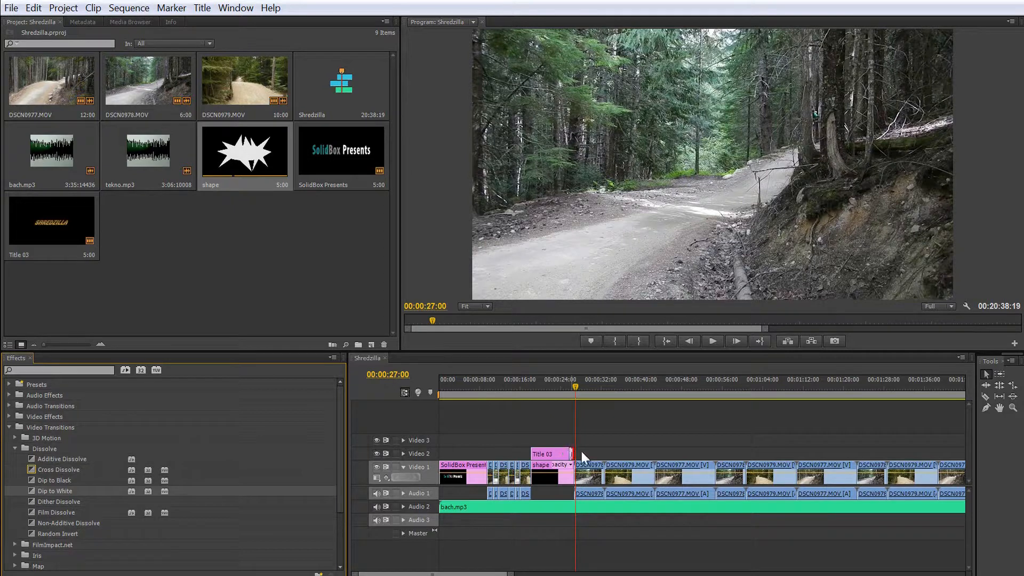
{"action": "left_click", "coordinate": [565, 380]}
{"action": "key", "text": "space"}
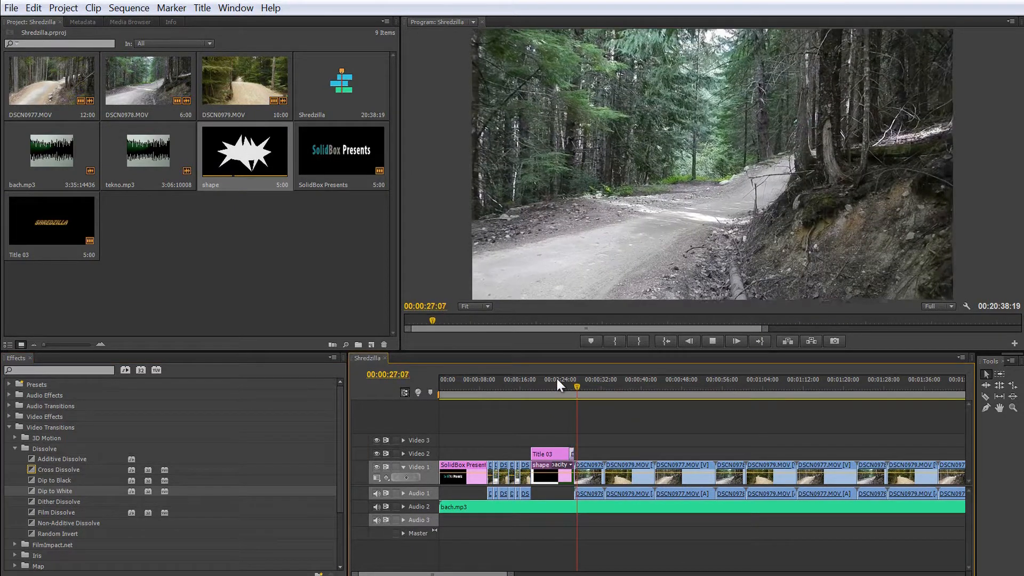
{"action": "key", "text": "space"}
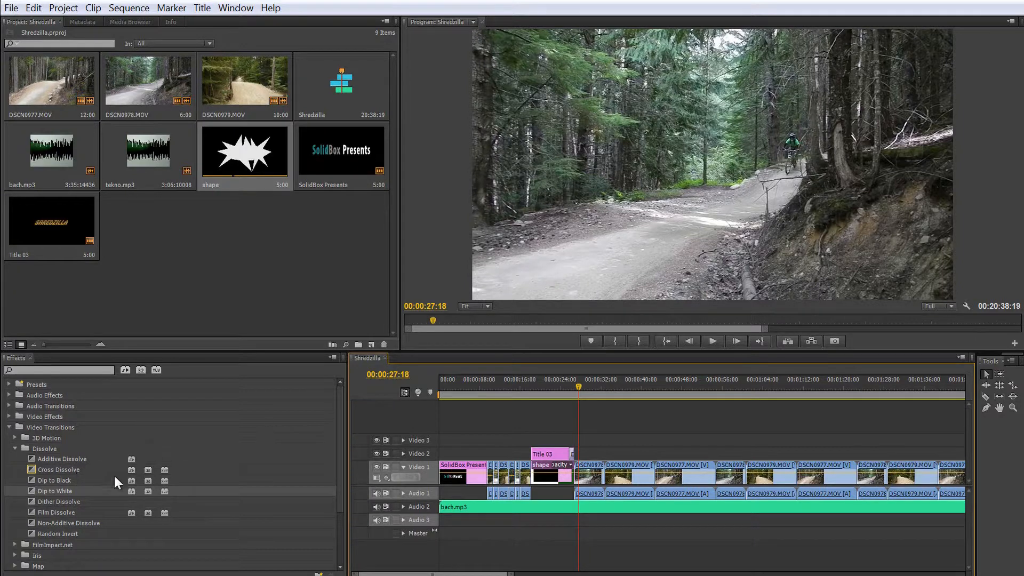
{"action": "left_click_drag", "start_coordinate": [566, 474], "coordinate": [567, 475]}
{"action": "left_click", "coordinate": [559, 378]}
{"action": "key", "text": "space"}
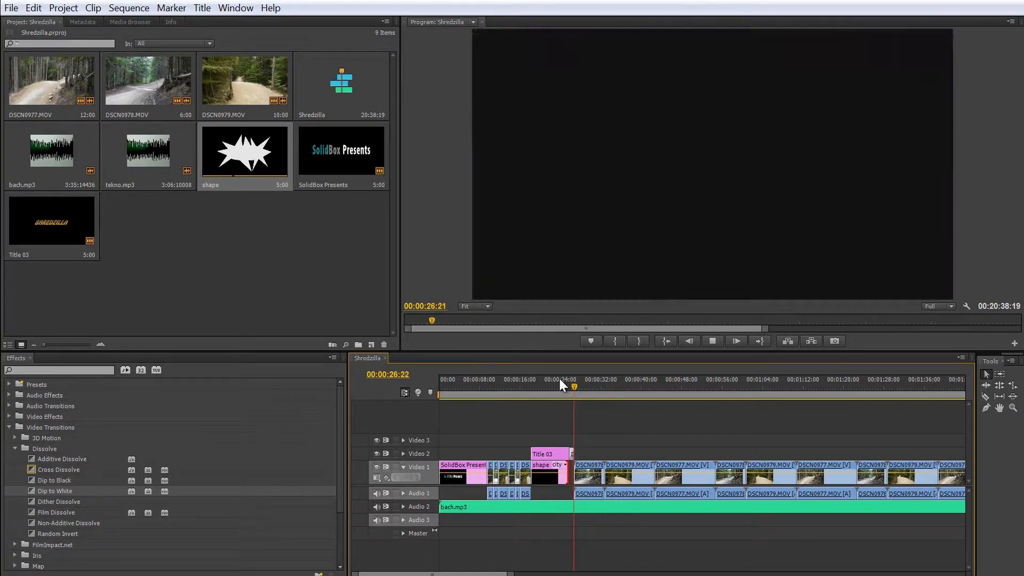
{"action": "key", "text": "space"}
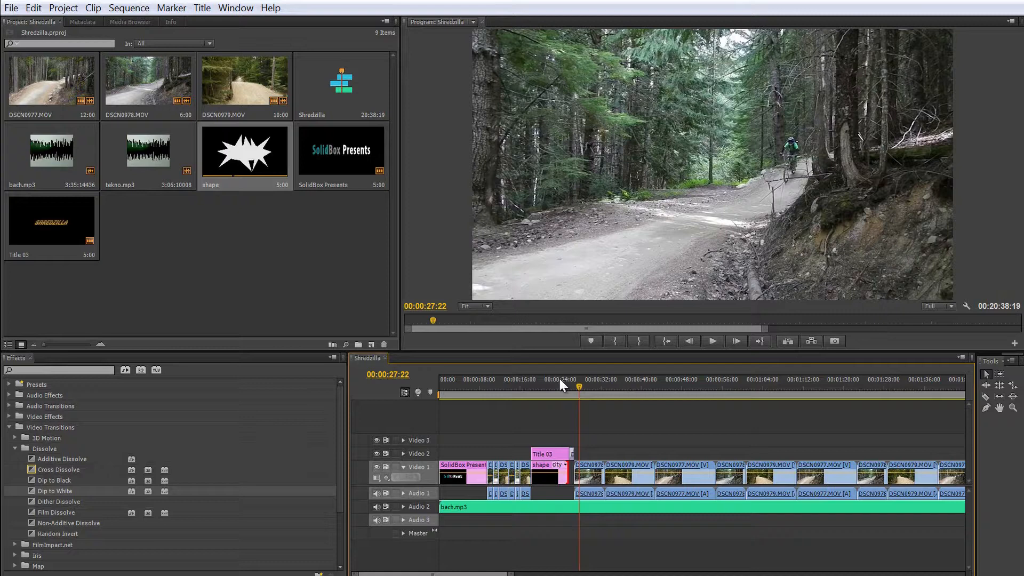
Play back the end of the last video clip in the sequence and stop in the empty stretch after it.
{"action": "key", "text": "minus"}
{"action": "key", "text": "minus"}
{"action": "key", "text": "minus"}
{"action": "key", "text": "minus"}
{"action": "key", "text": "minus"}
{"action": "key", "text": "minus"}
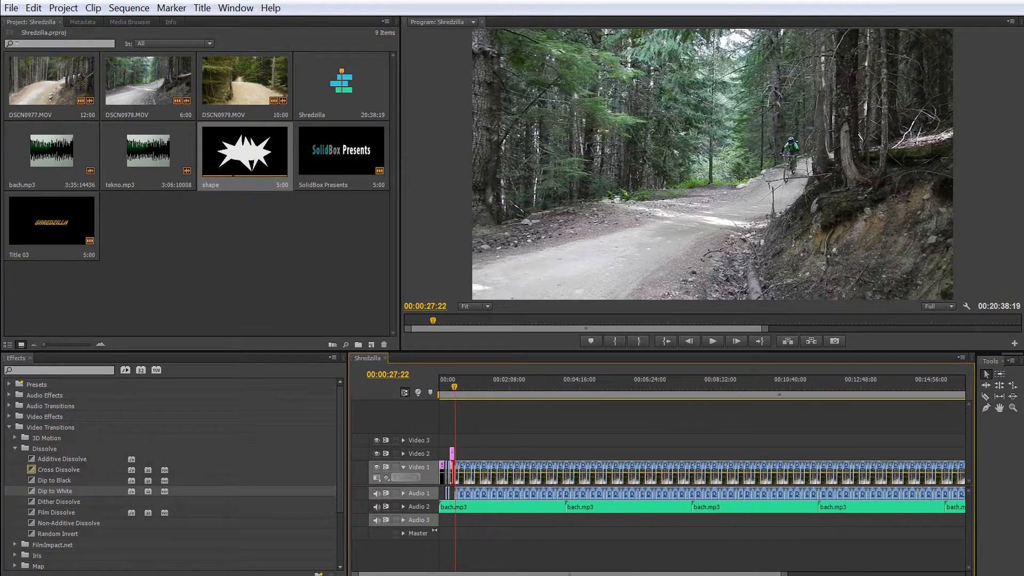
{"action": "left_click", "coordinate": [795, 383]}
{"action": "key", "text": "space"}
{"action": "left_click_drag", "start_coordinate": [905, 573], "coordinate": [802, 573]}
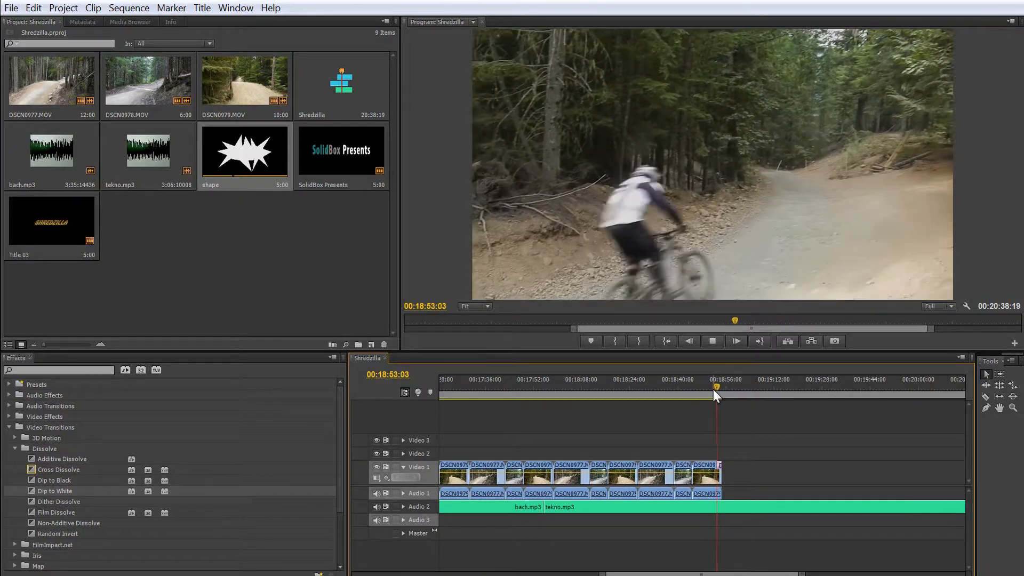
{"action": "key", "text": "space"}
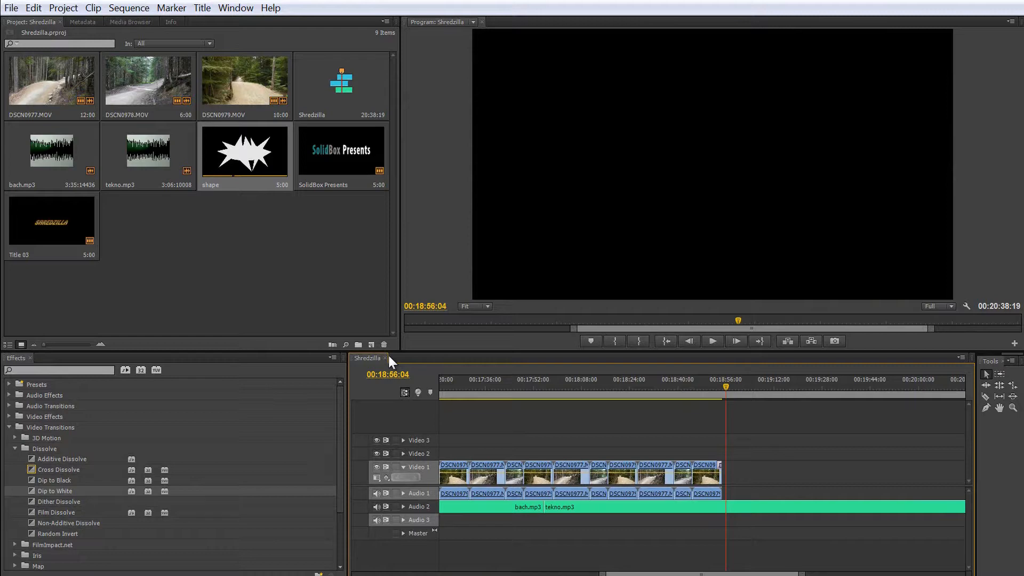
Switch to Notepad, copy the full credits text and minimize the Notepad window.
{"action": "key", "text": "alt+Tab"}
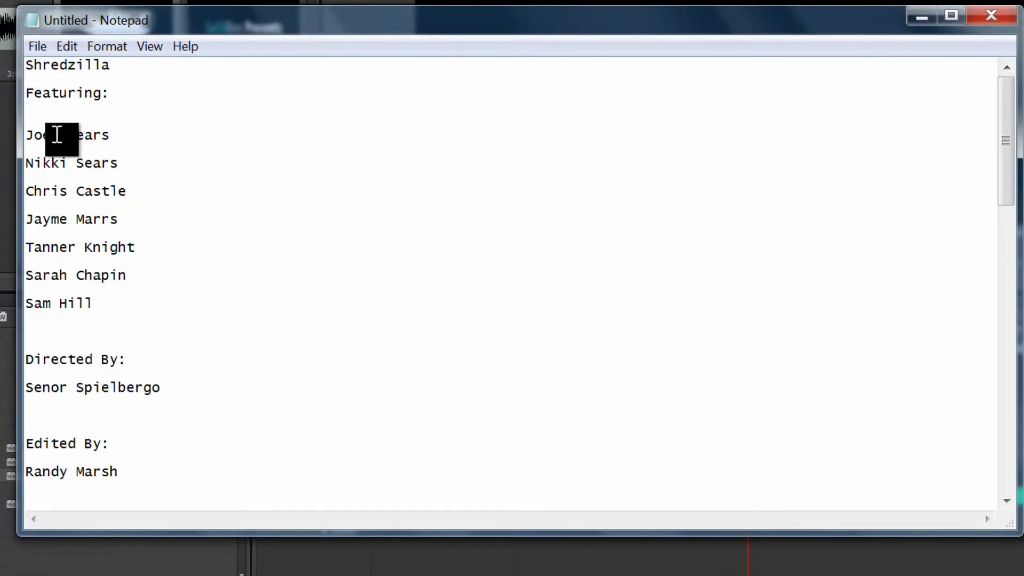
{"action": "left_click_drag", "start_coordinate": [1009, 201], "coordinate": [1008, 484]}
{"action": "left_click_drag", "start_coordinate": [282, 509], "coordinate": [23, 55]}
{"action": "right_click", "coordinate": [60, 97]}
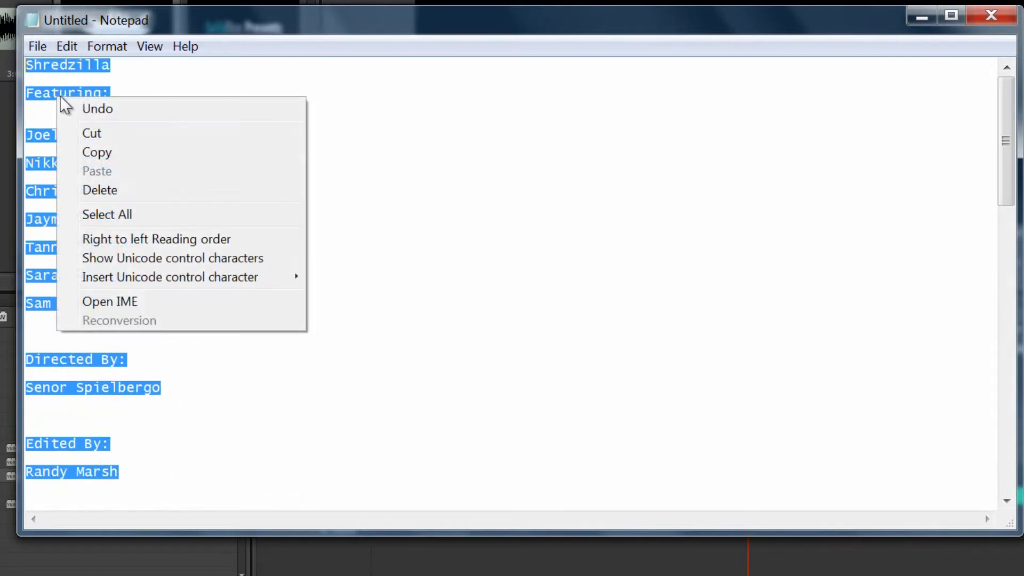
{"action": "left_click", "coordinate": [104, 153]}
{"action": "left_click", "coordinate": [922, 18]}
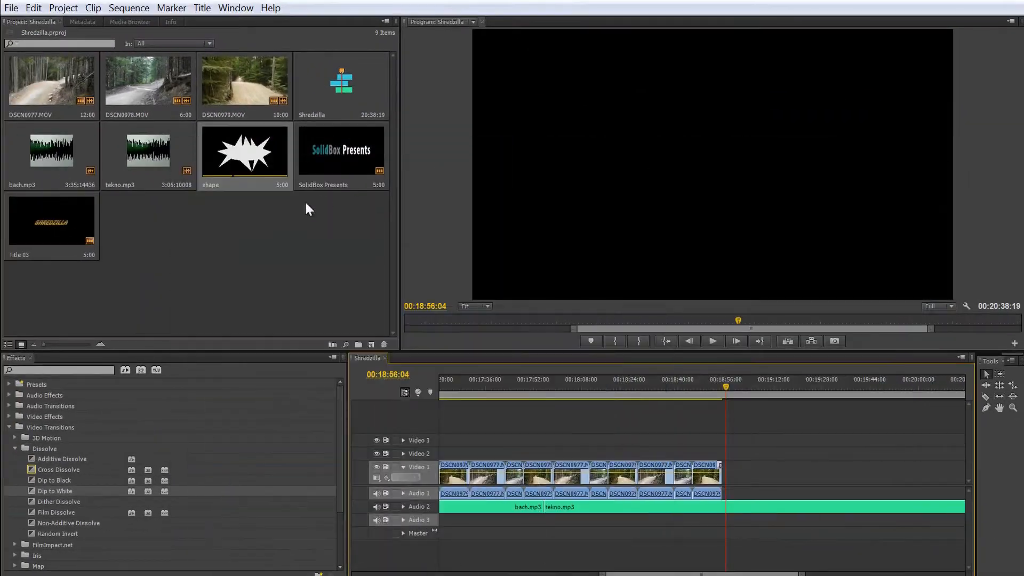
Create a new 1920 x 1080 title named "Rolling Credits" with the default video settings.
{"action": "left_click", "coordinate": [172, 224]}
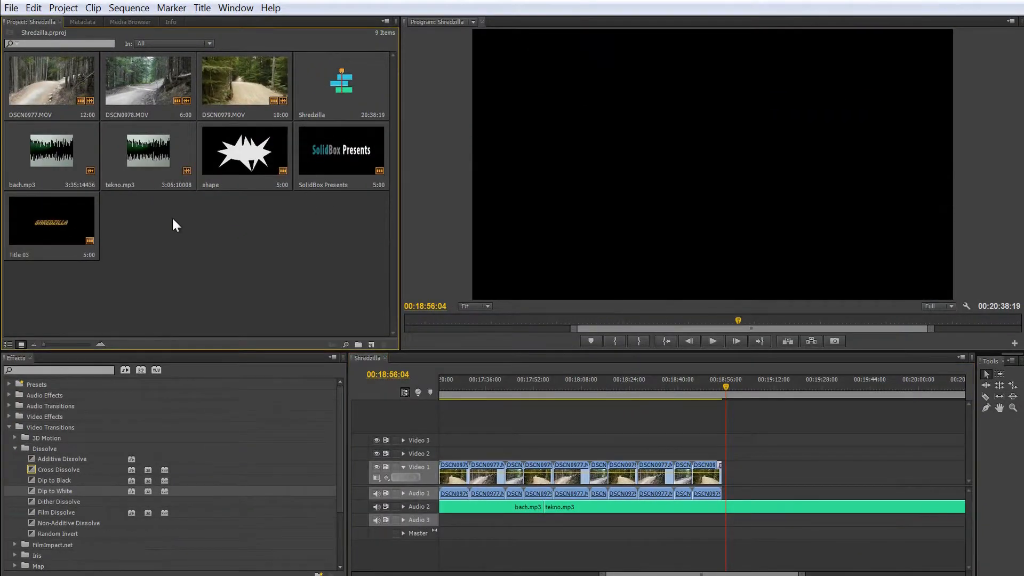
{"action": "key", "text": "ctrl+t"}
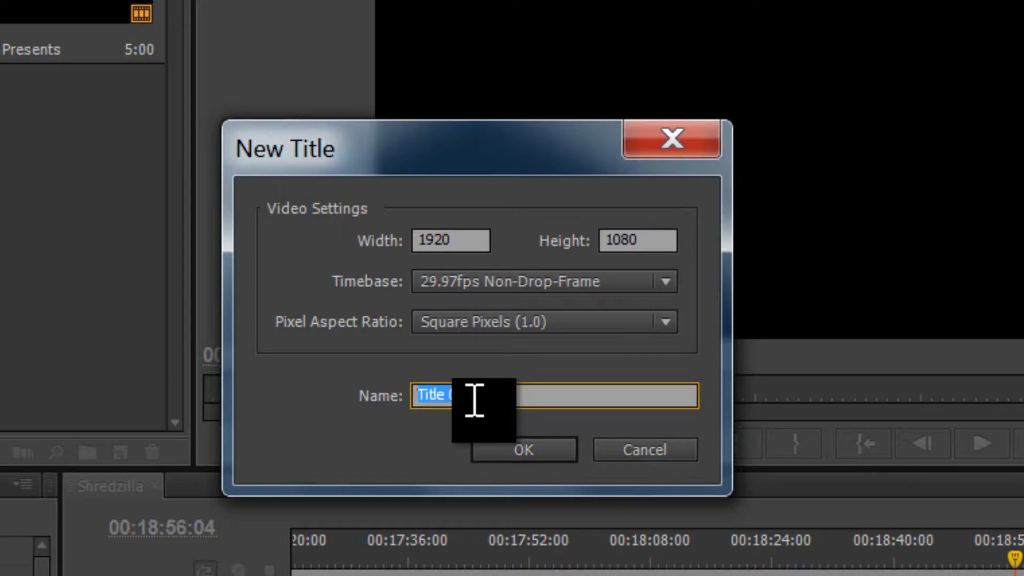
{"action": "key", "text": "BackSpace"}
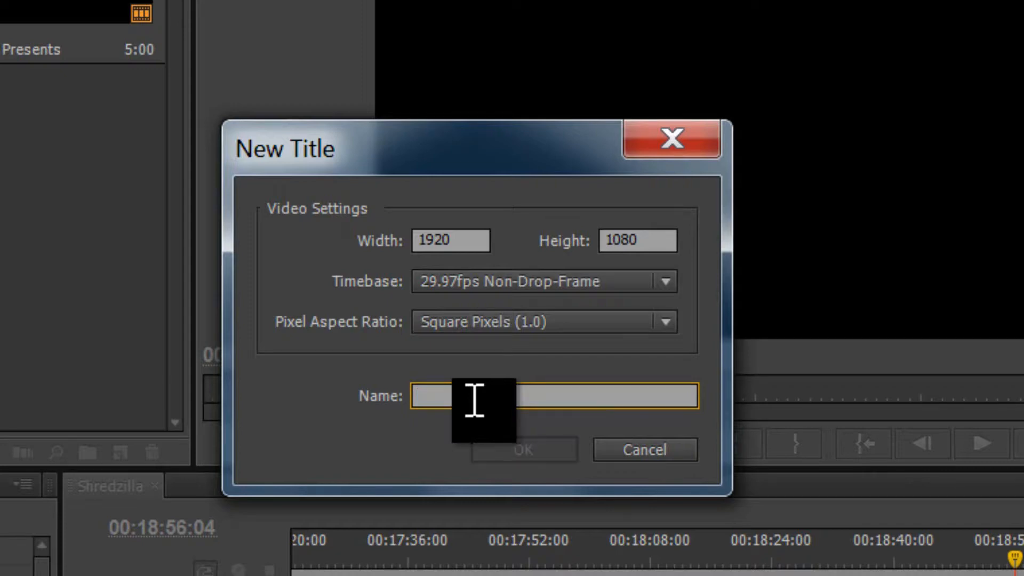
{"action": "type", "text": "Ro"}
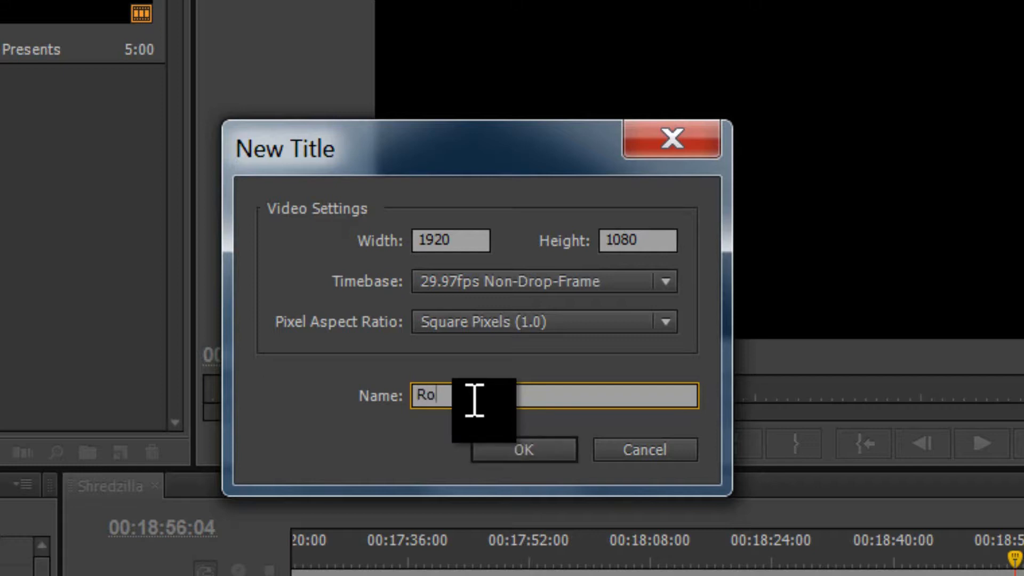
{"action": "type", "text": "lling Credits"}
{"action": "key", "text": "Return"}
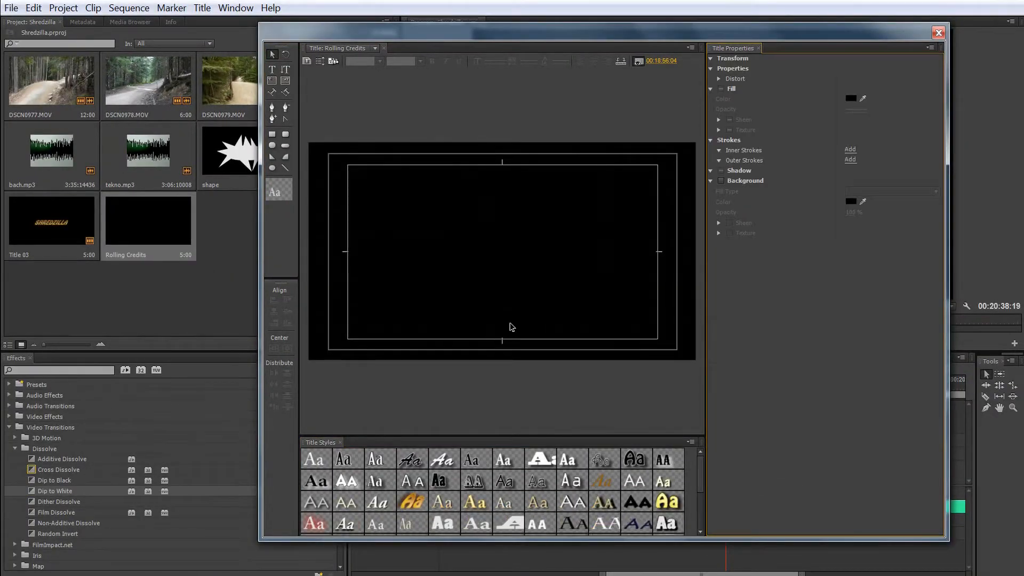
Paste the copied credits into the title as a text object and center it horizontally with center-aligned text.
{"action": "left_click", "coordinate": [272, 70]}
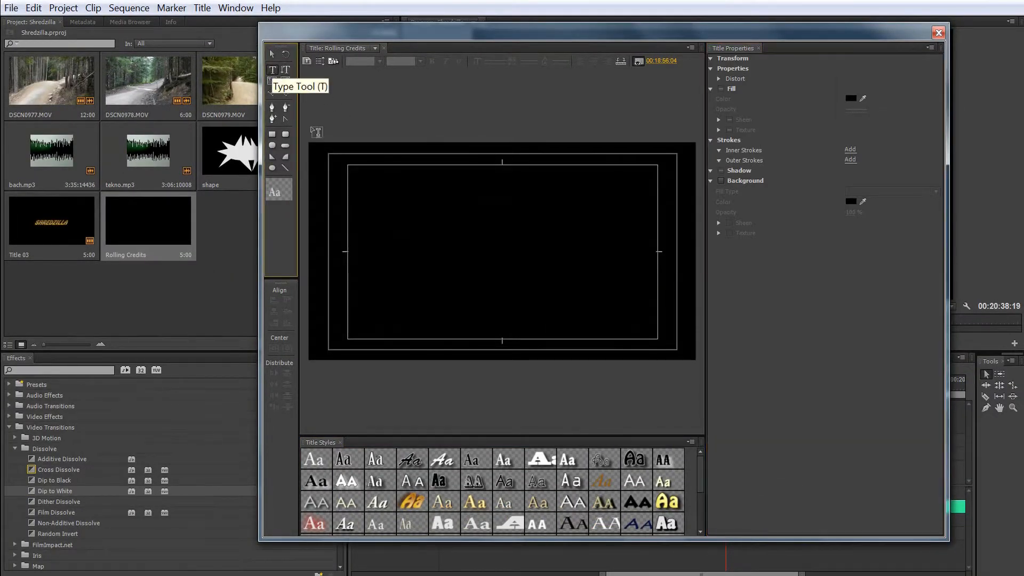
{"action": "left_click", "coordinate": [424, 200]}
{"action": "right_click", "coordinate": [424, 200]}
{"action": "left_click", "coordinate": [454, 229]}
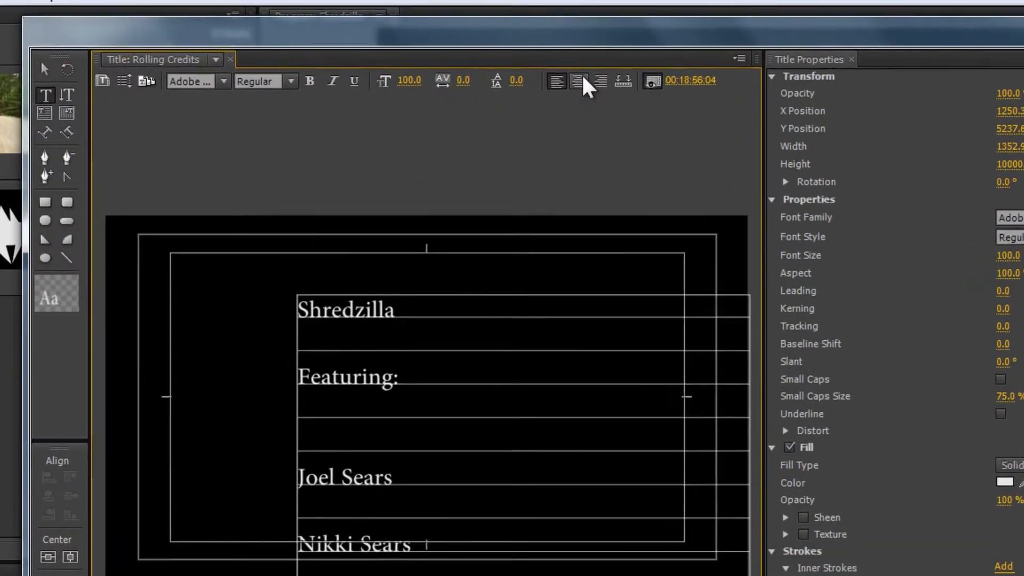
{"action": "left_click", "coordinate": [594, 61]}
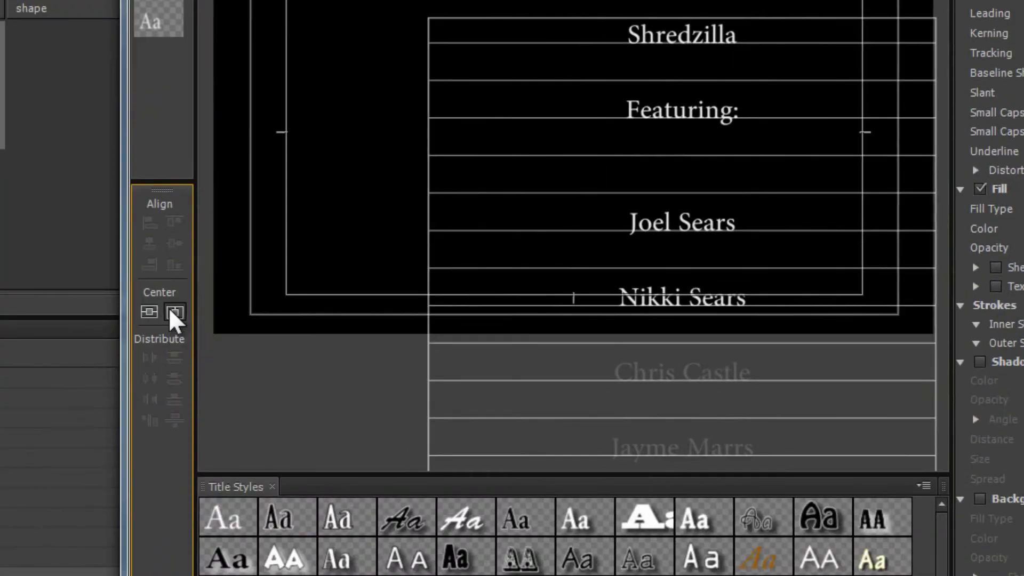
{"action": "left_click", "coordinate": [171, 312]}
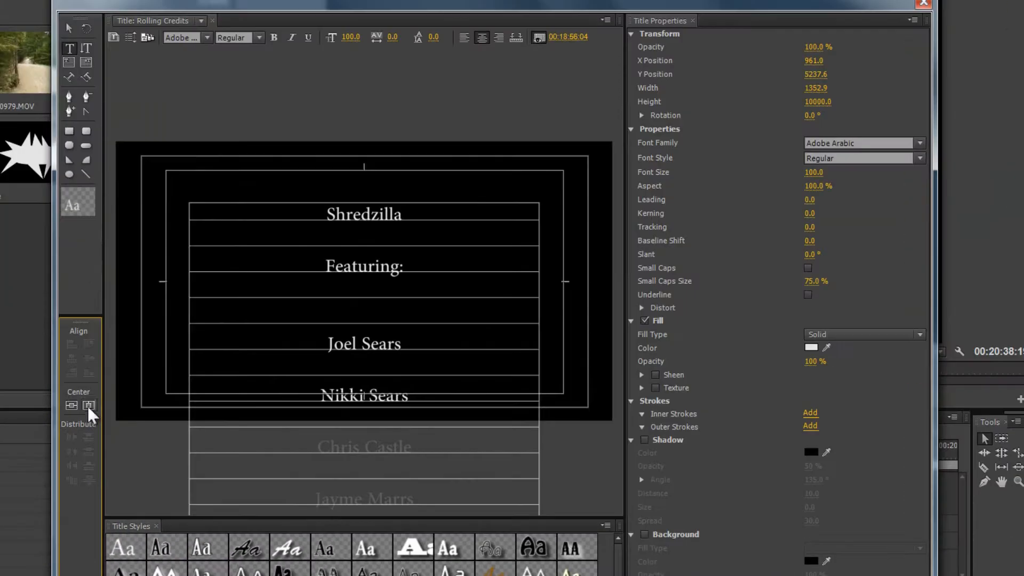
Set the Rolling Credits title type to Roll, starting and ending off screen.
{"action": "left_click", "coordinate": [130, 37]}
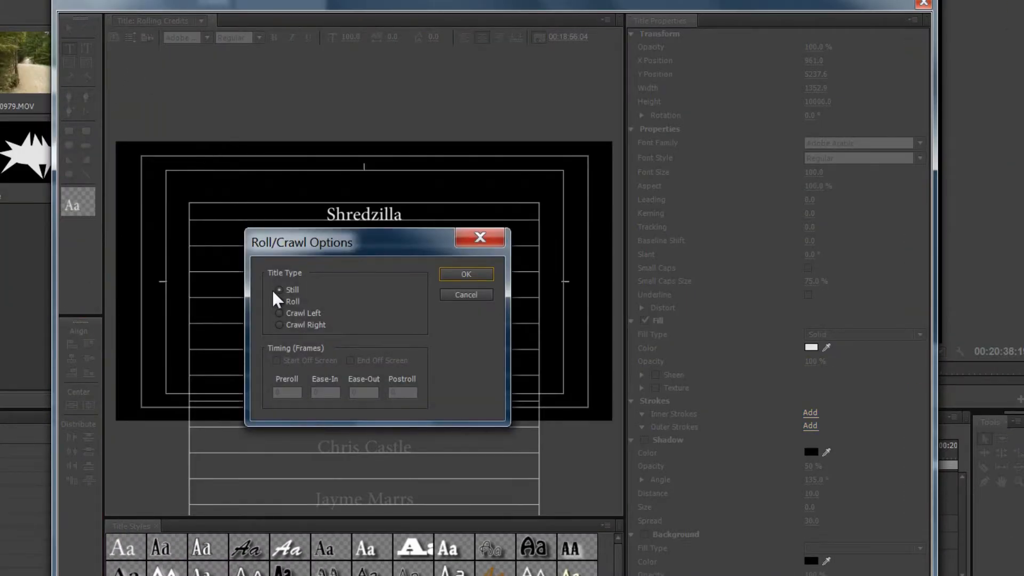
{"action": "left_click", "coordinate": [279, 301]}
{"action": "left_click", "coordinate": [277, 360]}
{"action": "left_click", "coordinate": [349, 361]}
{"action": "left_click", "coordinate": [456, 275]}
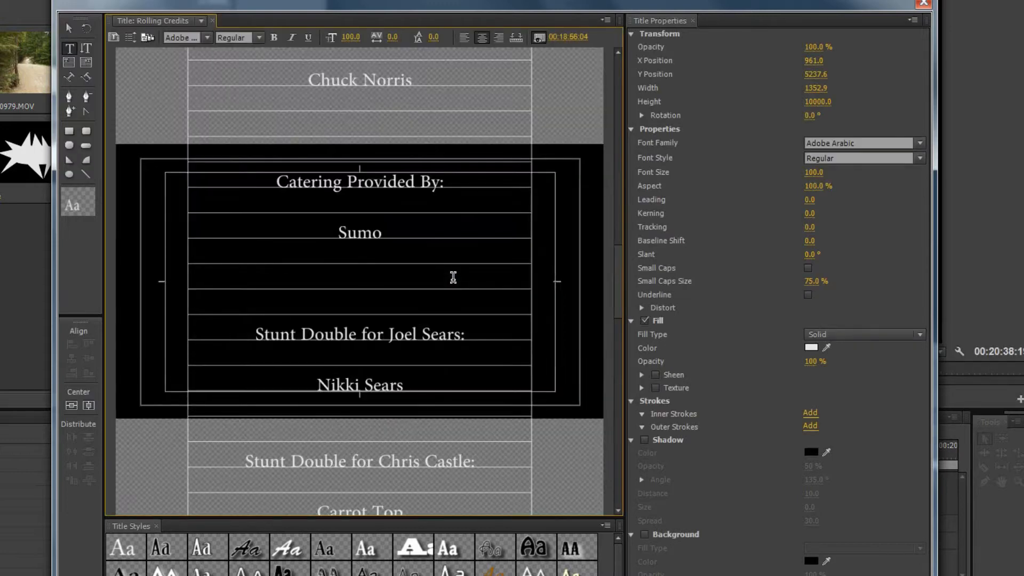
Apply the slanted gold Hobo Std title style to the word "Shredzilla" at the beginning of the credits.
{"action": "left_click_drag", "start_coordinate": [619, 303], "coordinate": [618, 98]}
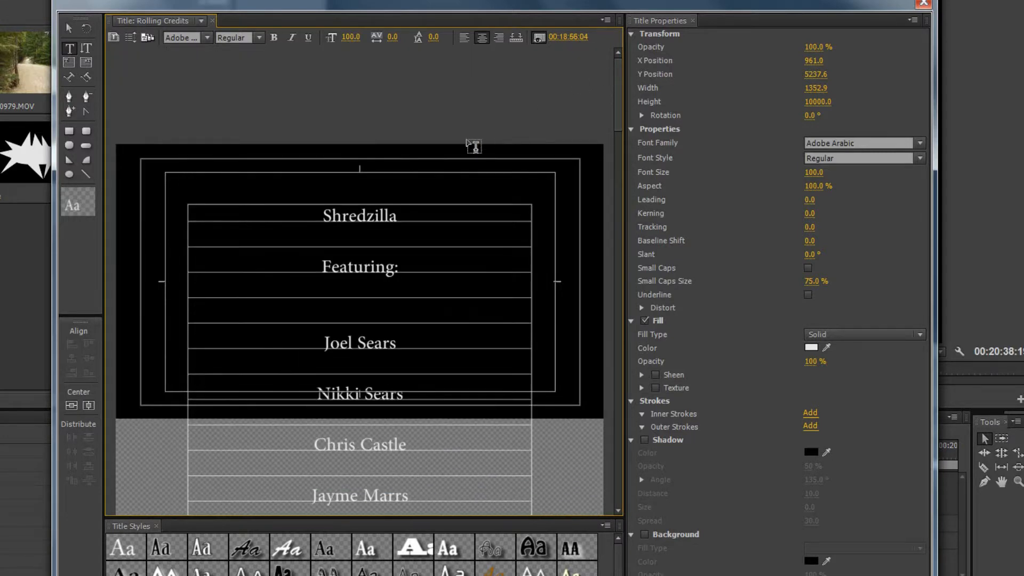
{"action": "double_click", "coordinate": [324, 212]}
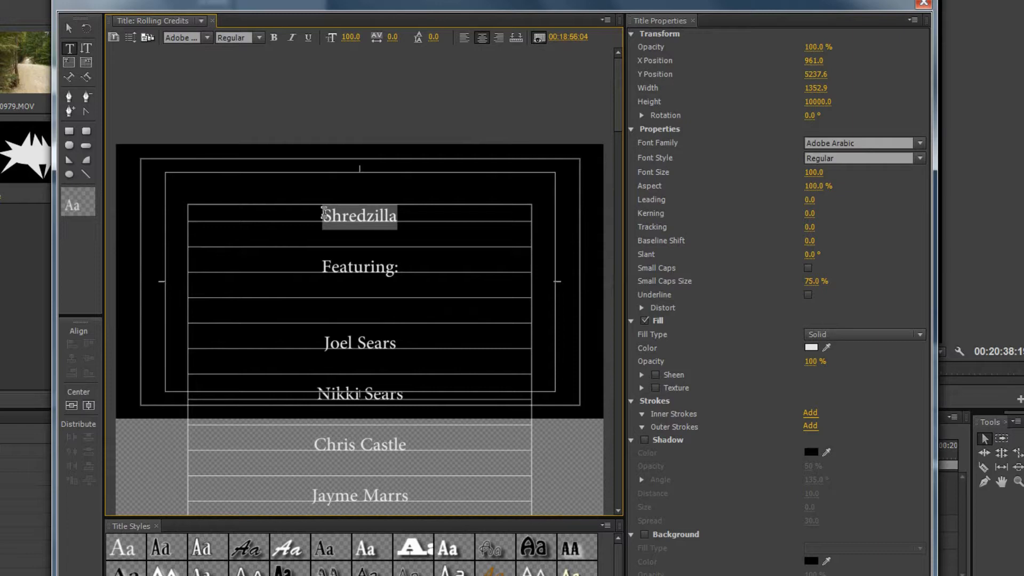
{"action": "left_click", "coordinate": [493, 572]}
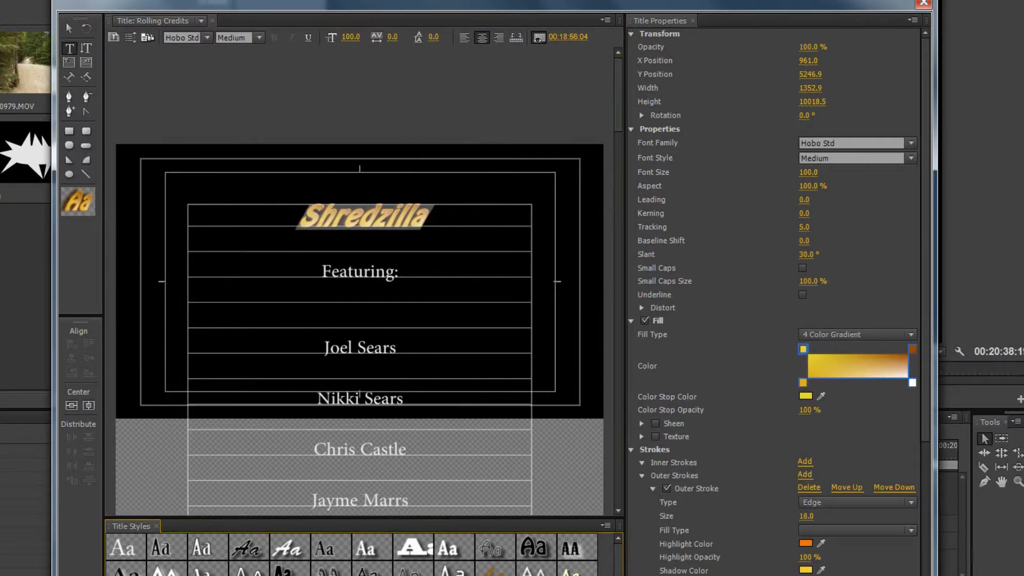
Apply the light green Myriad Pro title style to all credits text from "Featuring:" through "WhistlerBlackcomb".
{"action": "left_click_drag", "start_coordinate": [321, 269], "coordinate": [453, 434]}
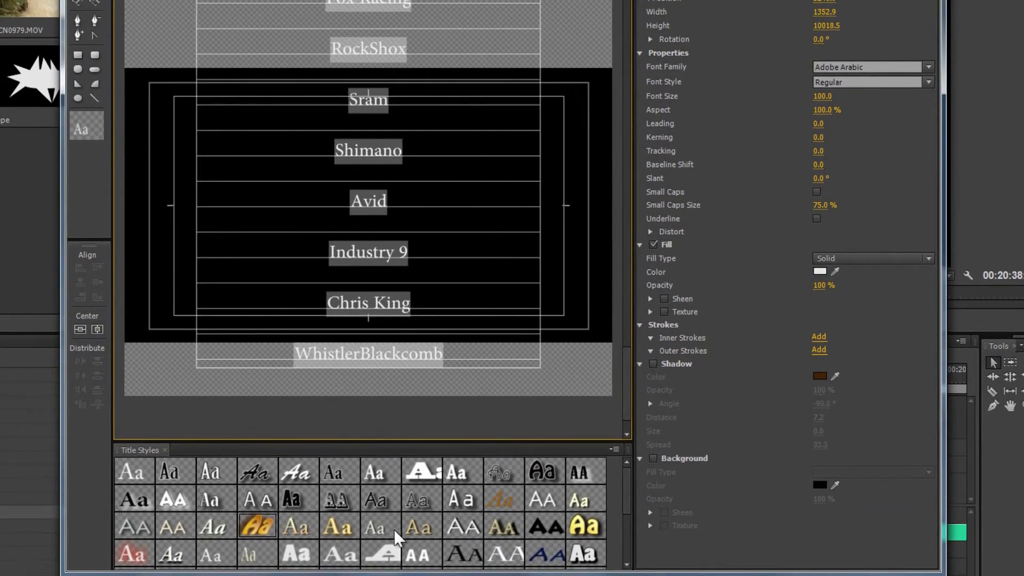
{"action": "scroll", "coordinate": [629, 507], "scroll_direction": "down", "scroll_amount": 3}
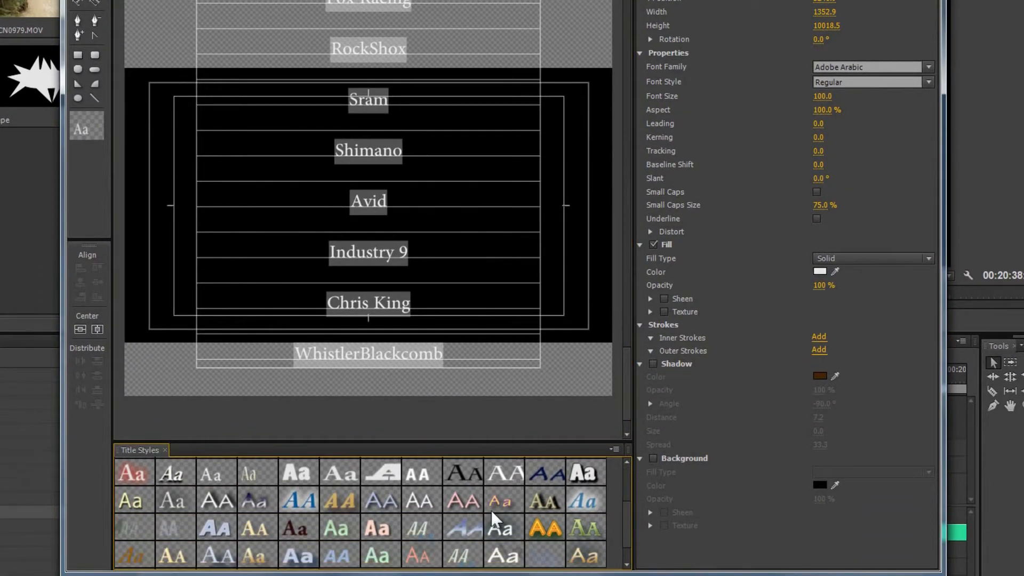
{"action": "left_click", "coordinate": [336, 528]}
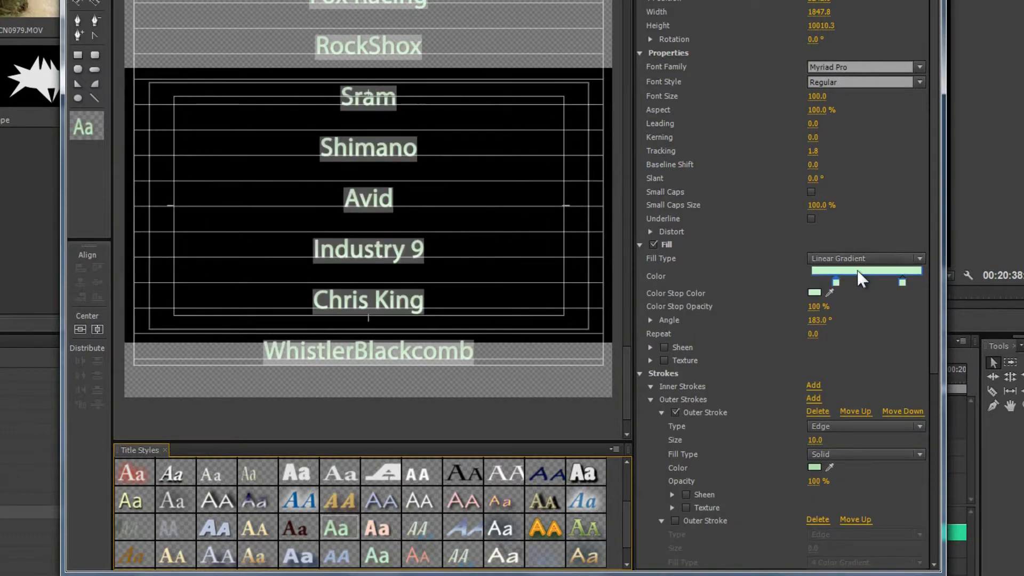
Recolor the credits text below "Shredzilla" with a solid teal fill (067A88) and close the title.
{"action": "double_click", "coordinate": [836, 282]}
{"action": "left_click", "coordinate": [424, 291]}
{"action": "mouse_move", "coordinate": [370, 299]}
{"action": "left_mouse_down"}
{"action": "mouse_move", "coordinate": [393, 307]}
{"action": "mouse_move", "coordinate": [402, 294]}
{"action": "left_mouse_up"}
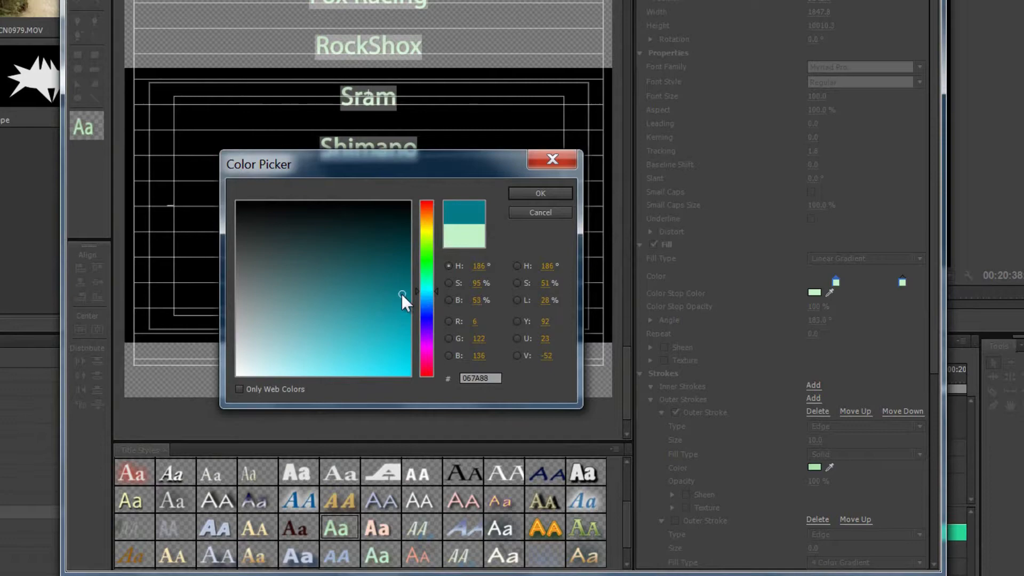
{"action": "left_click", "coordinate": [539, 193]}
{"action": "left_click", "coordinate": [844, 260]}
{"action": "left_click", "coordinate": [846, 276]}
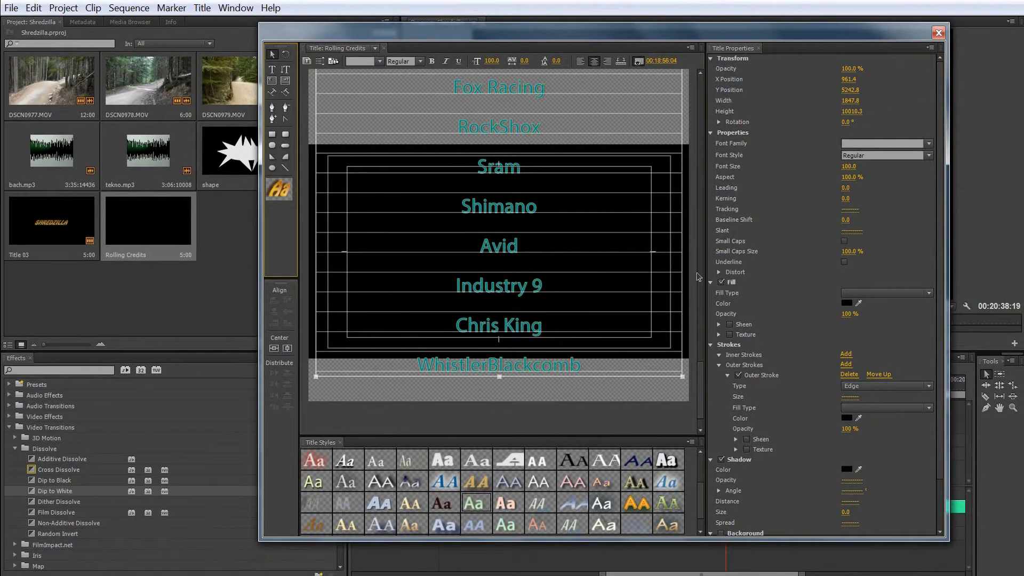
{"action": "left_click_drag", "start_coordinate": [696, 376], "coordinate": [700, 76]}
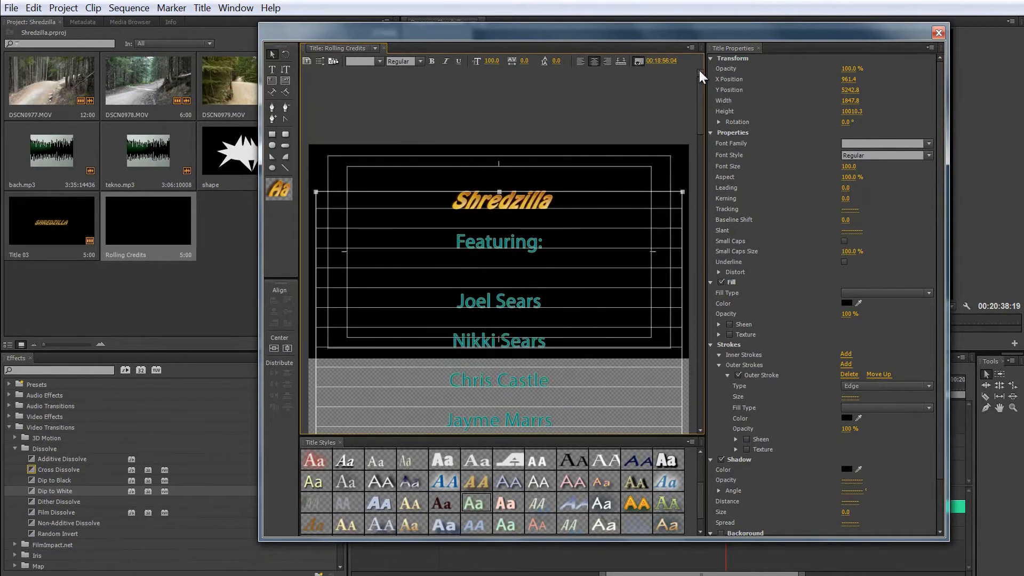
{"action": "left_click", "coordinate": [939, 33]}
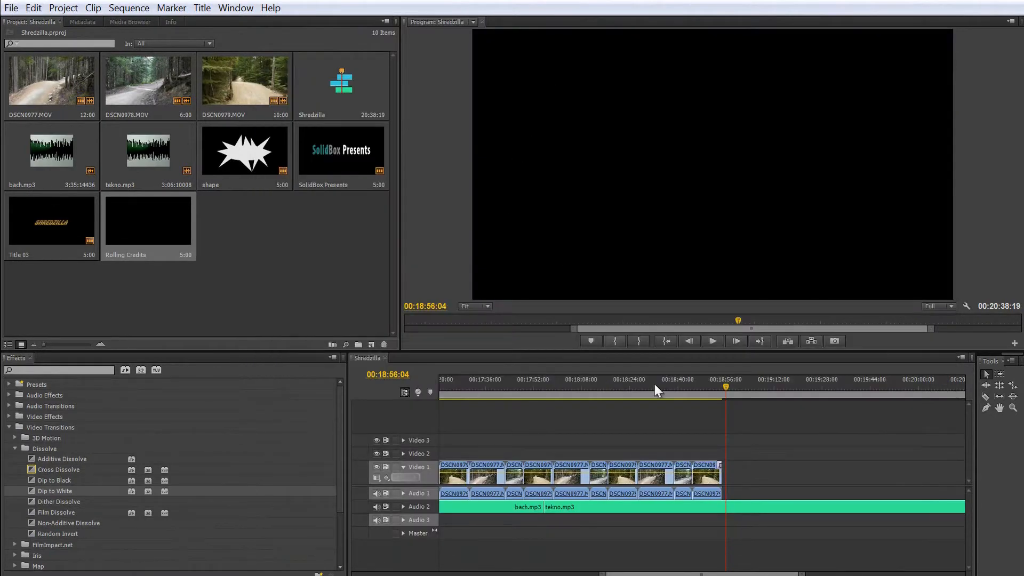
Place the Rolling Credits title on Video 1 directly after the last video clip and preview its scrolling speed.
{"action": "left_click_drag", "start_coordinate": [142, 222], "coordinate": [731, 472]}
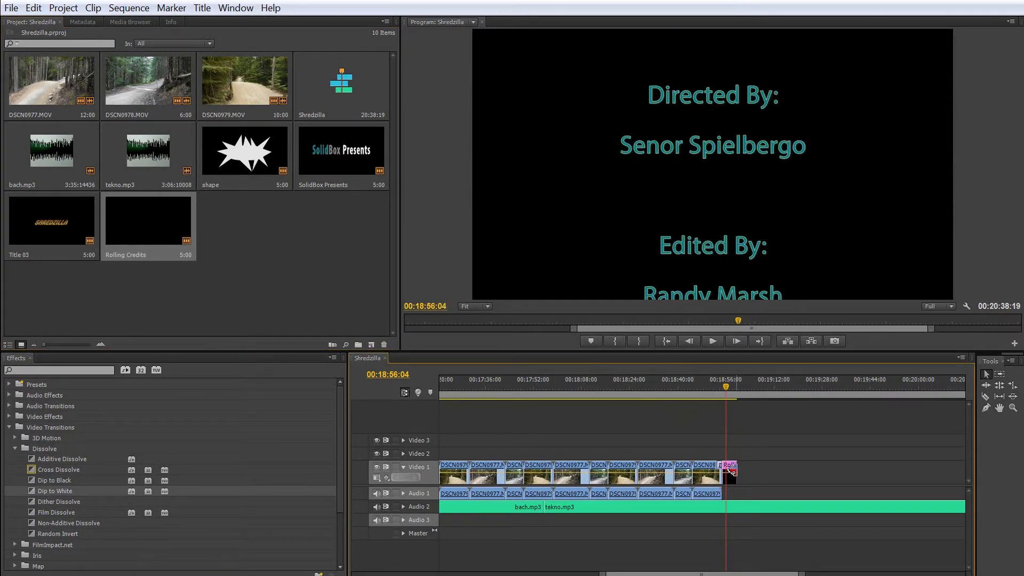
{"action": "key", "text": "space"}
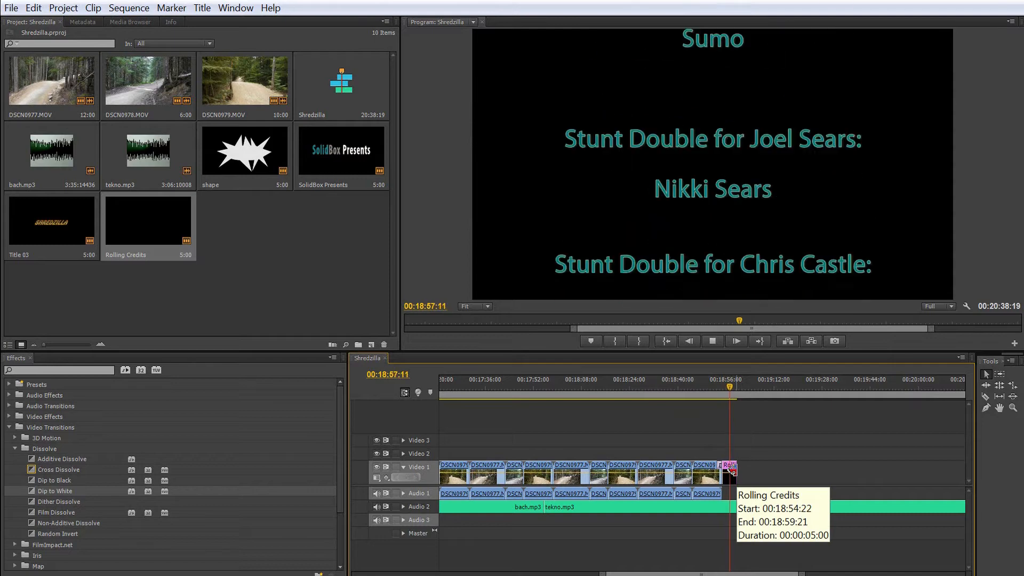
{"action": "key", "text": "space"}
Extend the Rolling Credits clip to the end of the tekno.mp3 music and preview the slower roll.
{"action": "left_click_drag", "start_coordinate": [730, 469], "coordinate": [901, 475]}
{"action": "left_click", "coordinate": [585, 385]}
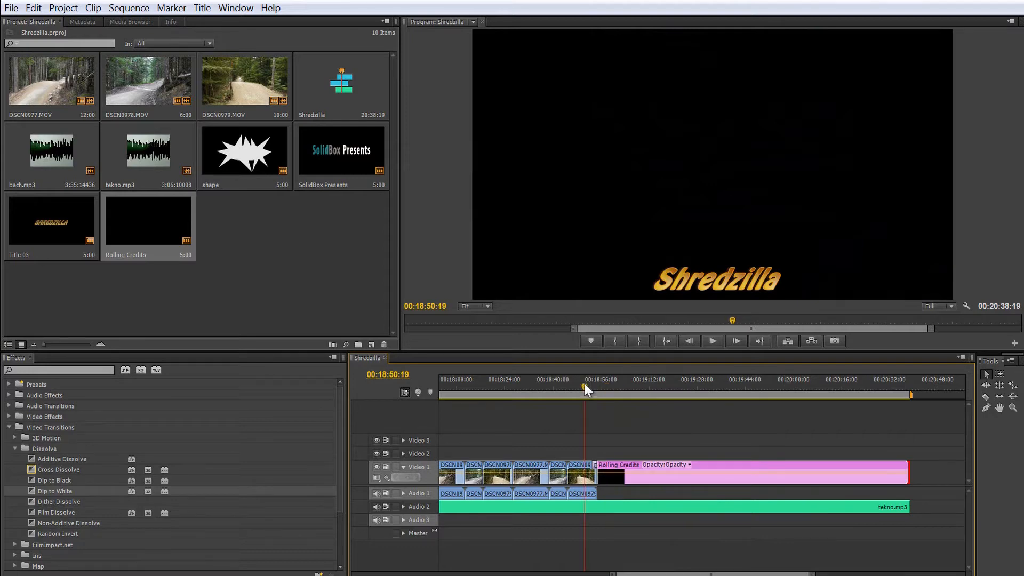
{"action": "key", "text": "space"}
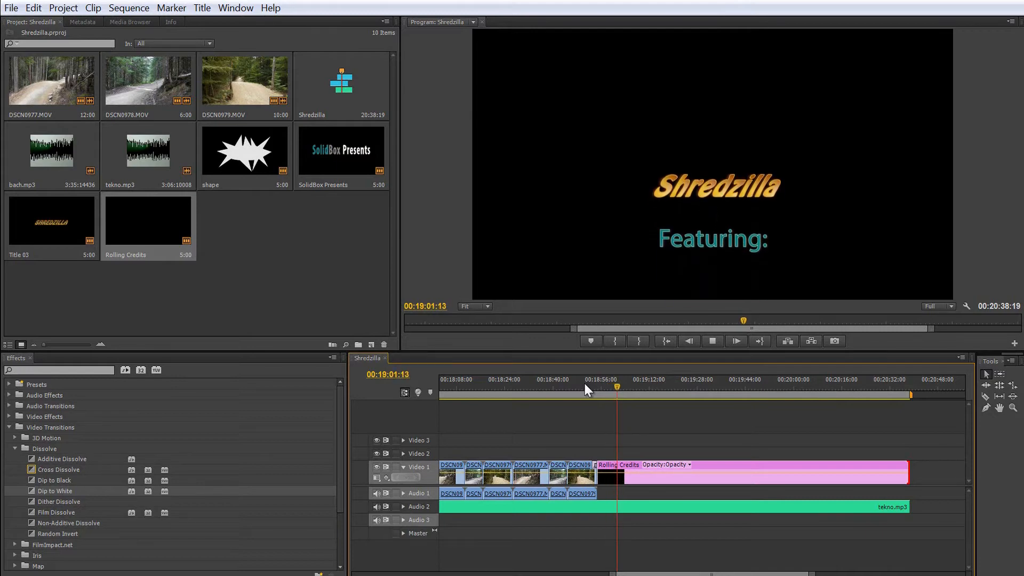
{"action": "key", "text": "space"}
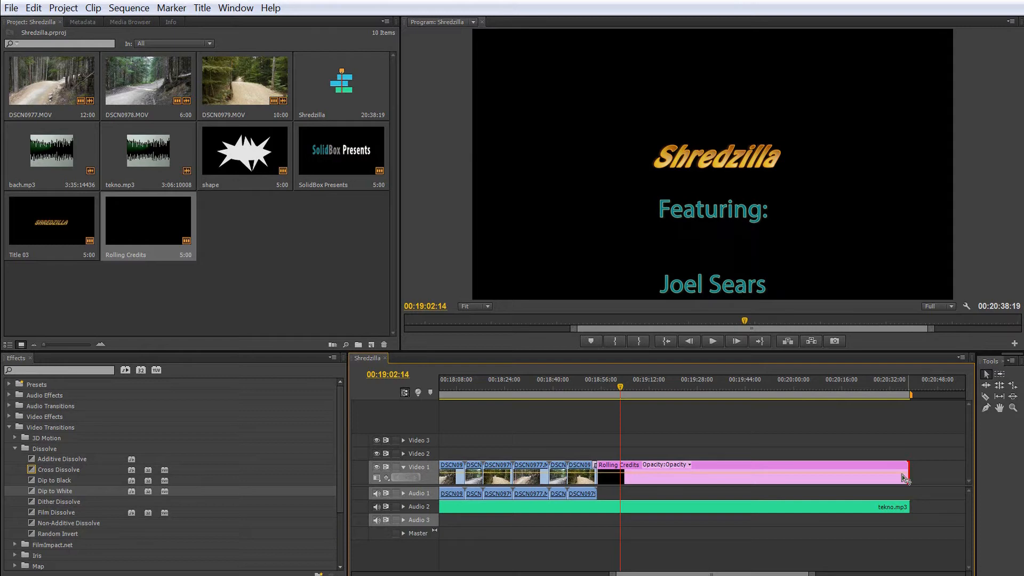
Shorten the Rolling Credits clip and the tekno.mp3 music to end together at about 00:20:10:24, and preview the credits.
{"action": "left_click_drag", "start_coordinate": [906, 474], "coordinate": [821, 478]}
{"action": "left_click_drag", "start_coordinate": [901, 510], "coordinate": [824, 510]}
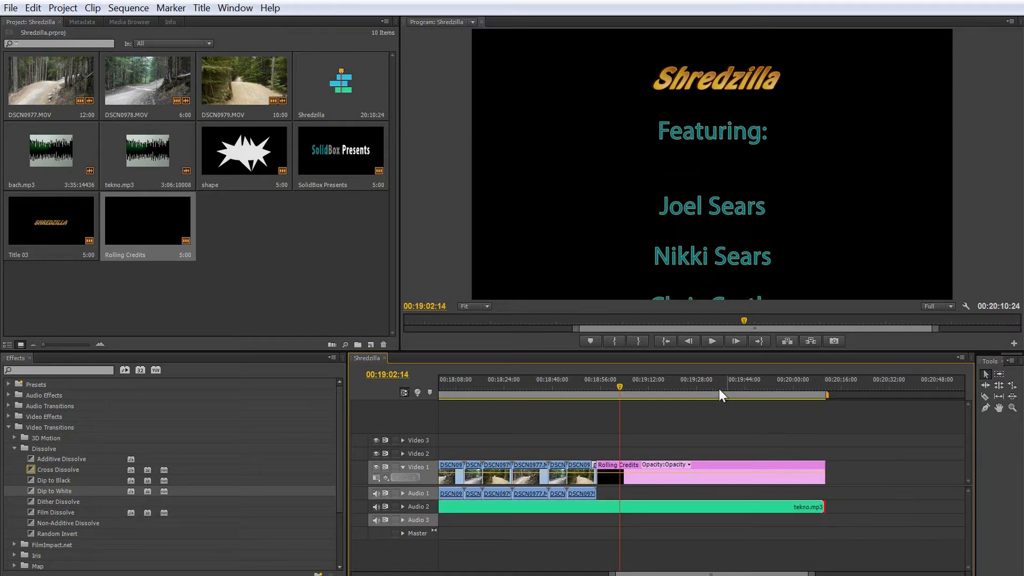
{"action": "left_click", "coordinate": [589, 386]}
{"action": "key", "text": "space"}
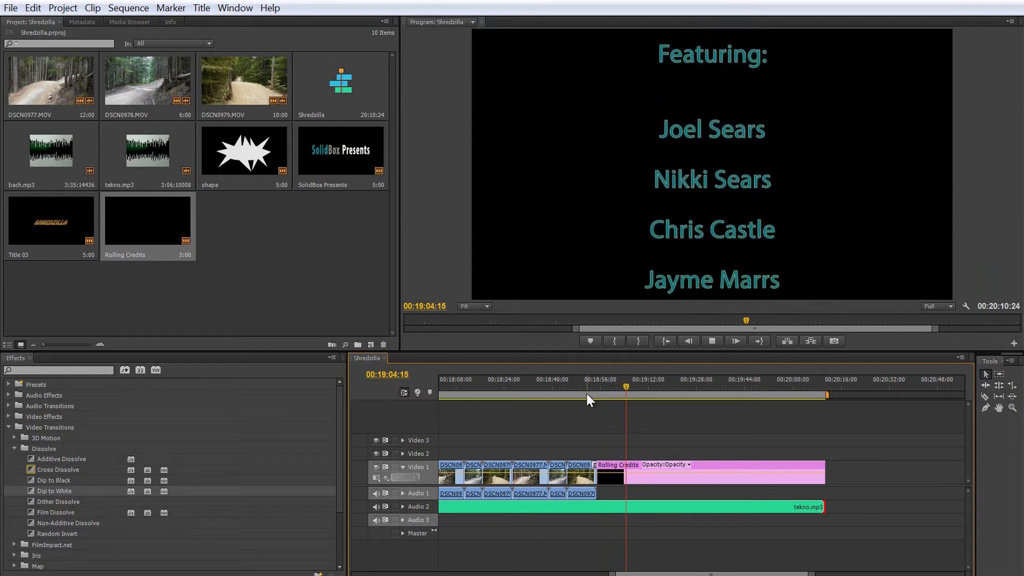
{"action": "left_click", "coordinate": [714, 344]}
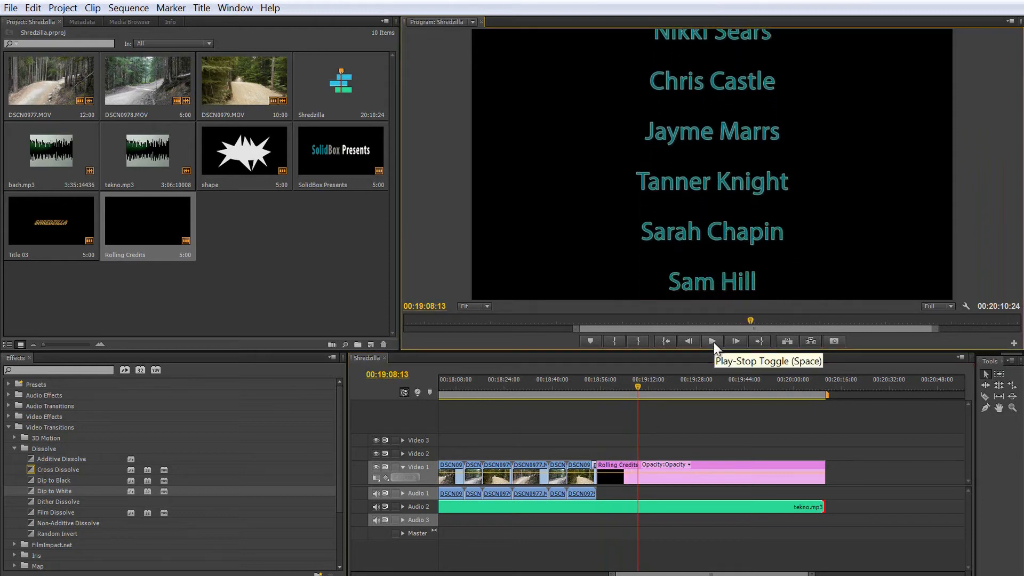